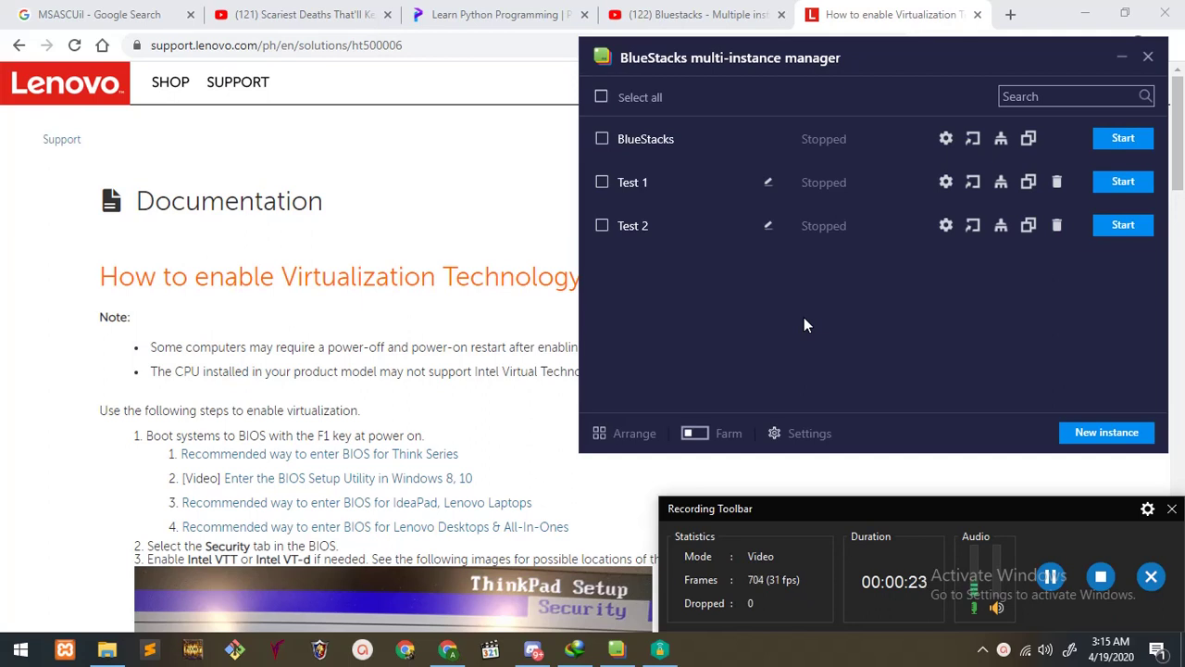
# - Bring the Chrome window with Lenovo's virtualization guide in front of the BlueStacks manager
pyautogui.click(530, 228)
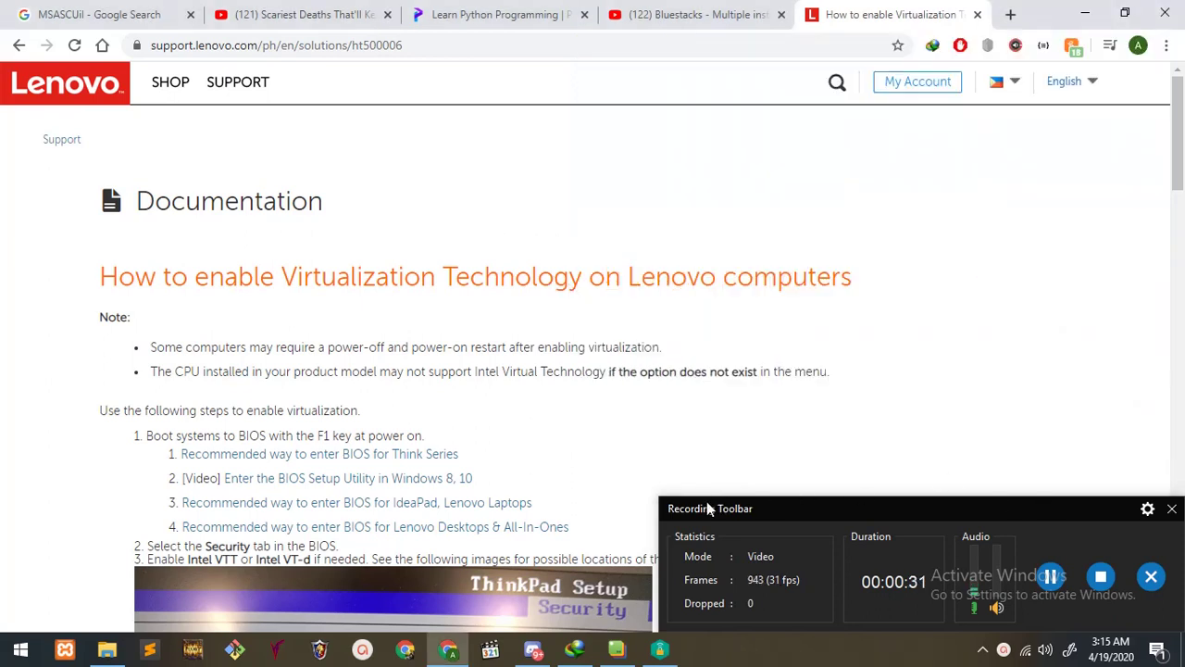
# - Scroll the Lenovo guide down to steps 4–7 and the Windows Features screenshot
pyautogui.moveTo(693, 511); pyautogui.dragTo(1112, 511)
pyautogui.click(825, 426)
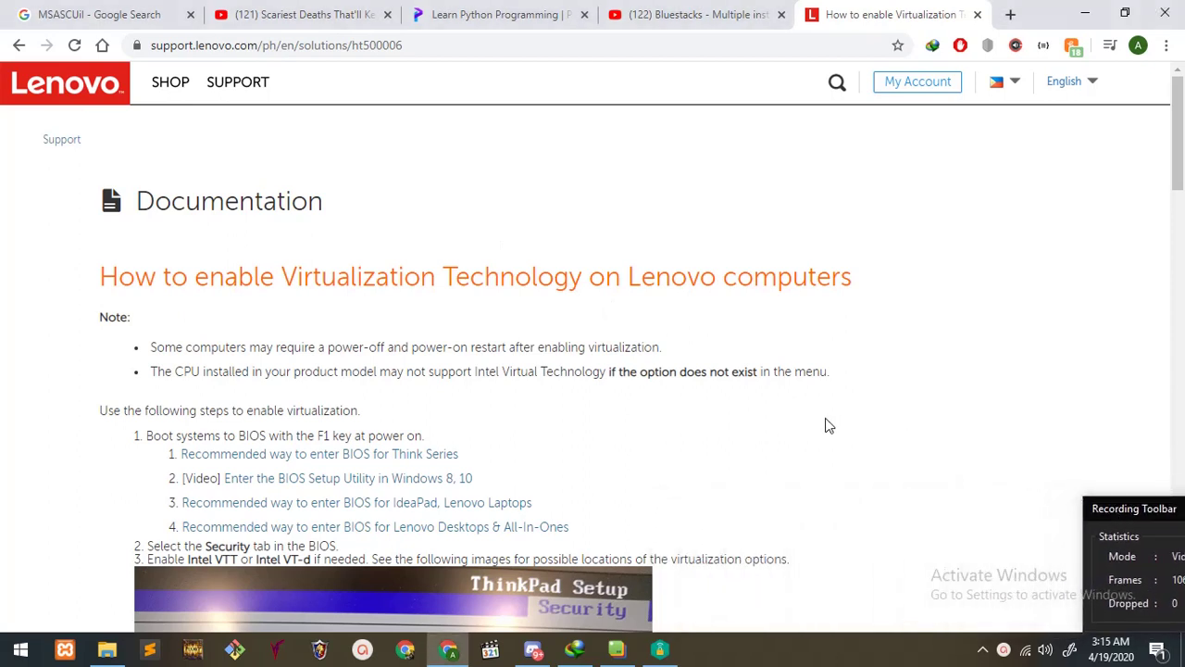
pyautogui.scroll(-1, 828, 425)
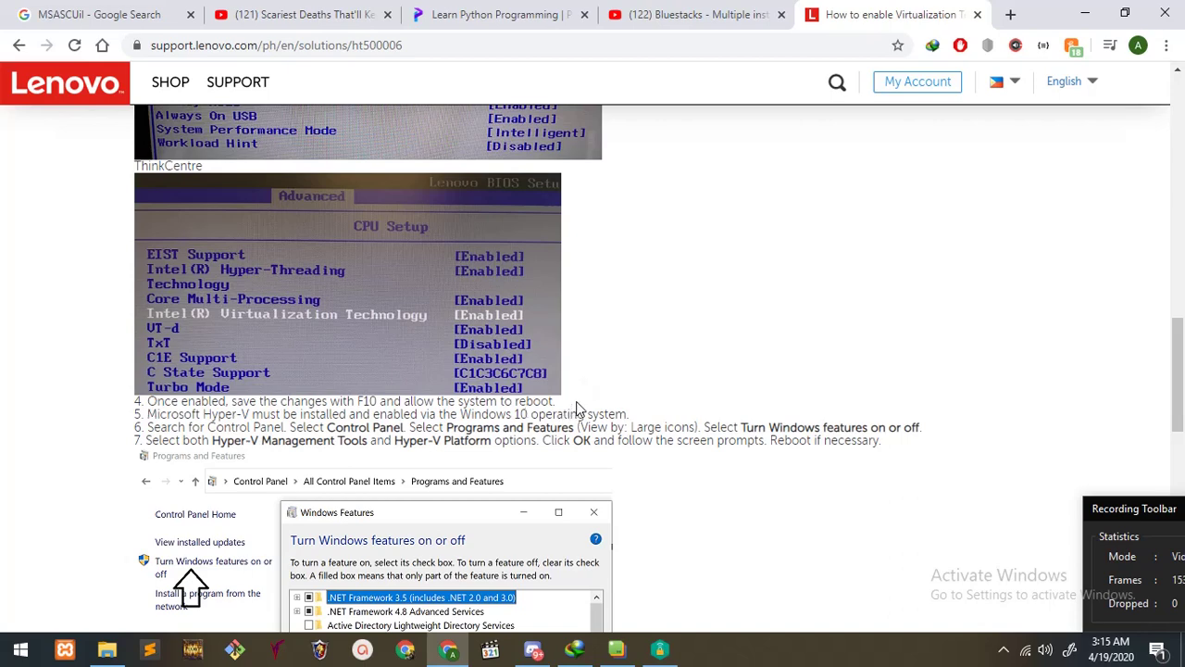
# - Select step 4 about saving with F10, then step 5 about enabling Hyper-V
pyautogui.moveTo(576, 408); pyautogui.dragTo(152, 402)
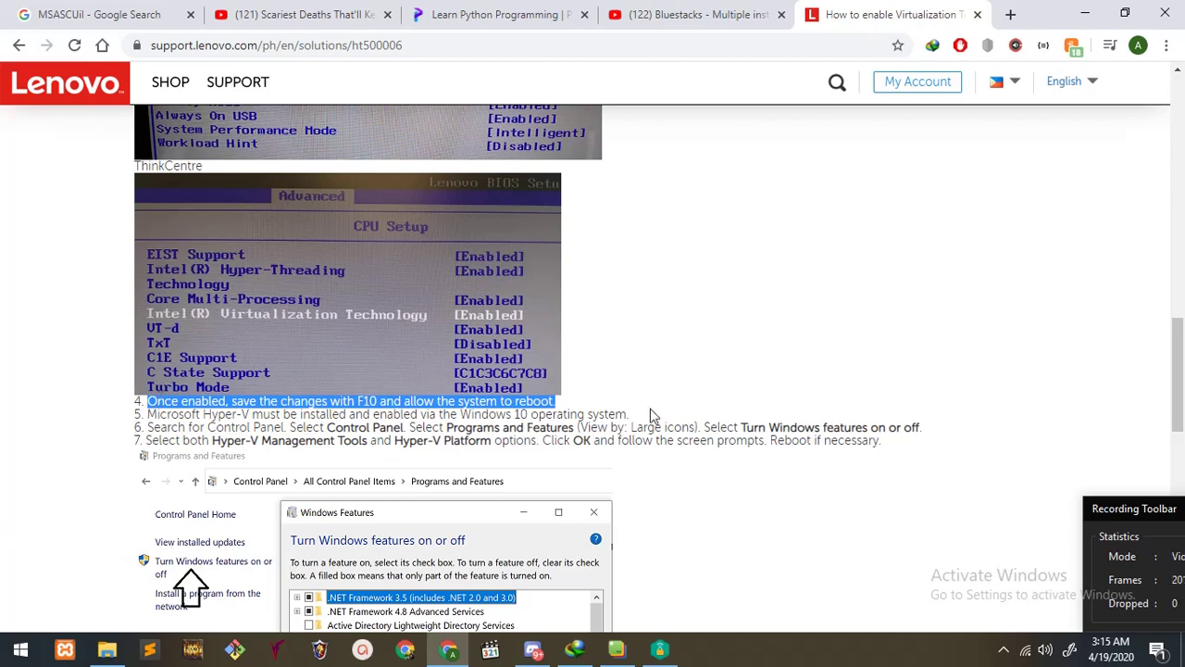
pyautogui.moveTo(653, 417); pyautogui.dragTo(148, 415)
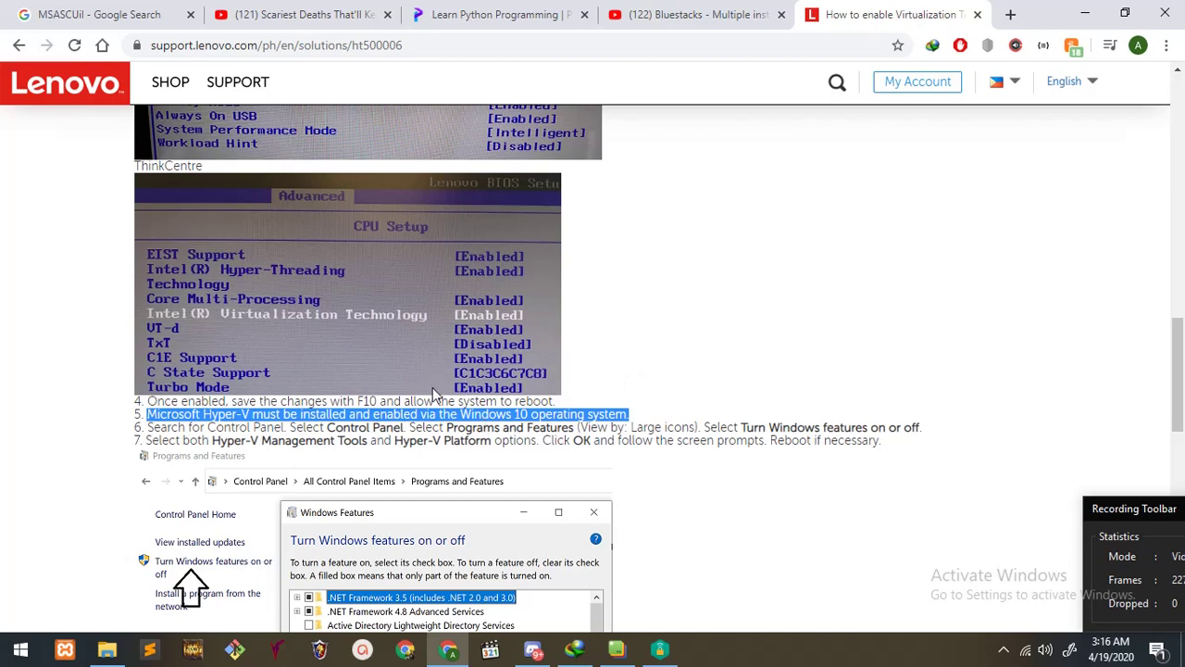
# - Extend the text highlight over steps 5 through 7 of the Lenovo guide
pyautogui.scroll(-2, 432, 394)
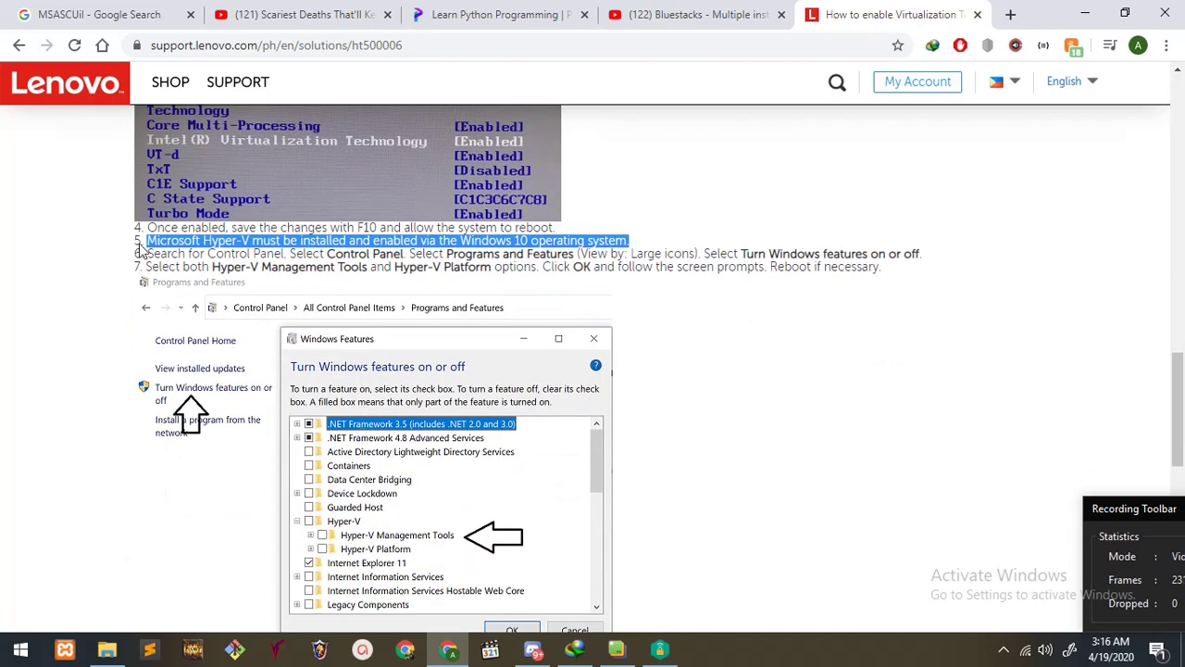
pyautogui.scroll(-3, 148, 242)
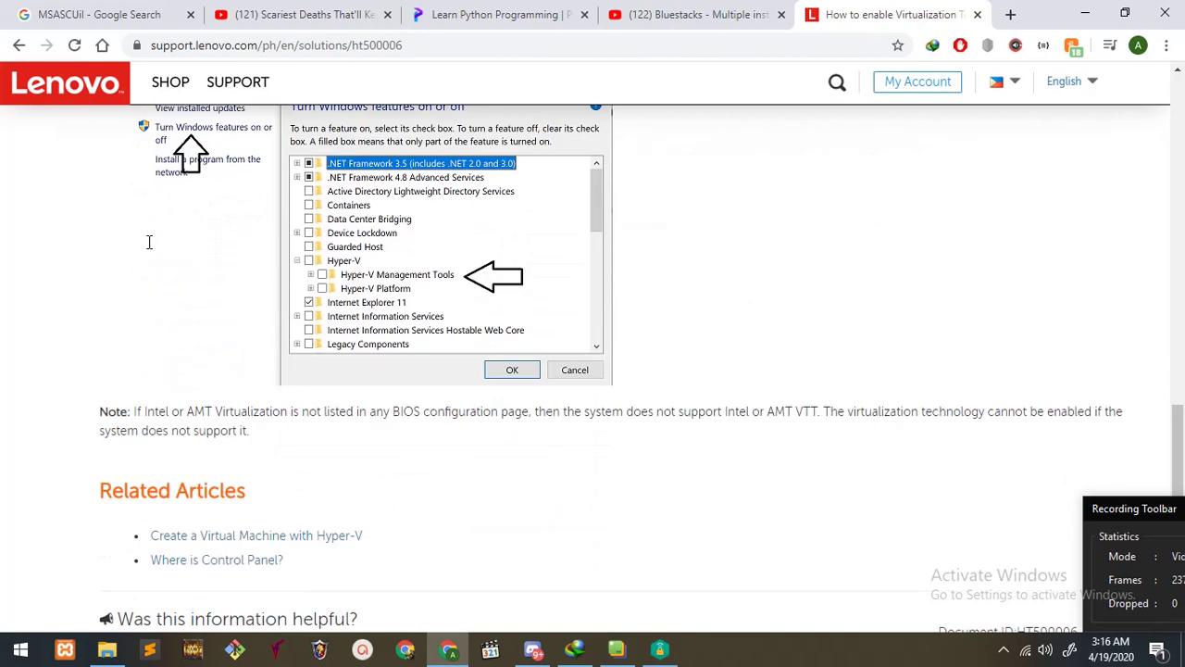
pyautogui.scroll(5, 148, 242)
pyautogui.scroll(-1, 628, 433)
pyautogui.scroll(-2, 629, 433)
pyautogui.moveTo(881, 268); pyautogui.dragTo(146, 253)
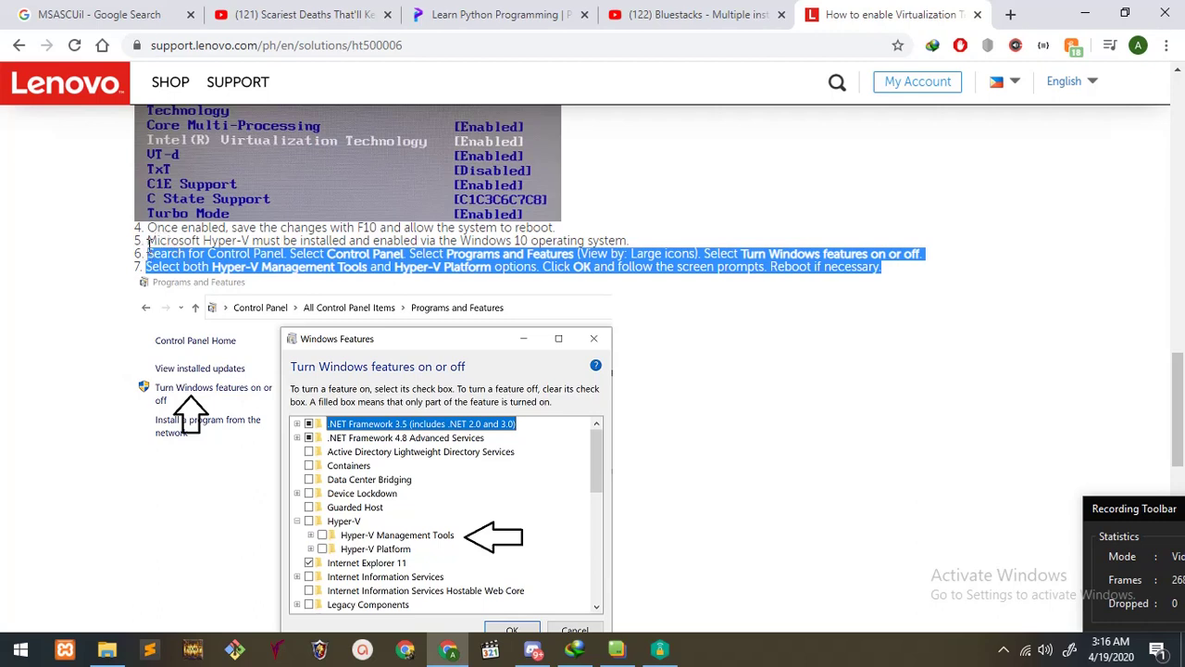
pyautogui.moveTo(165, 248); pyautogui.dragTo(148, 244)
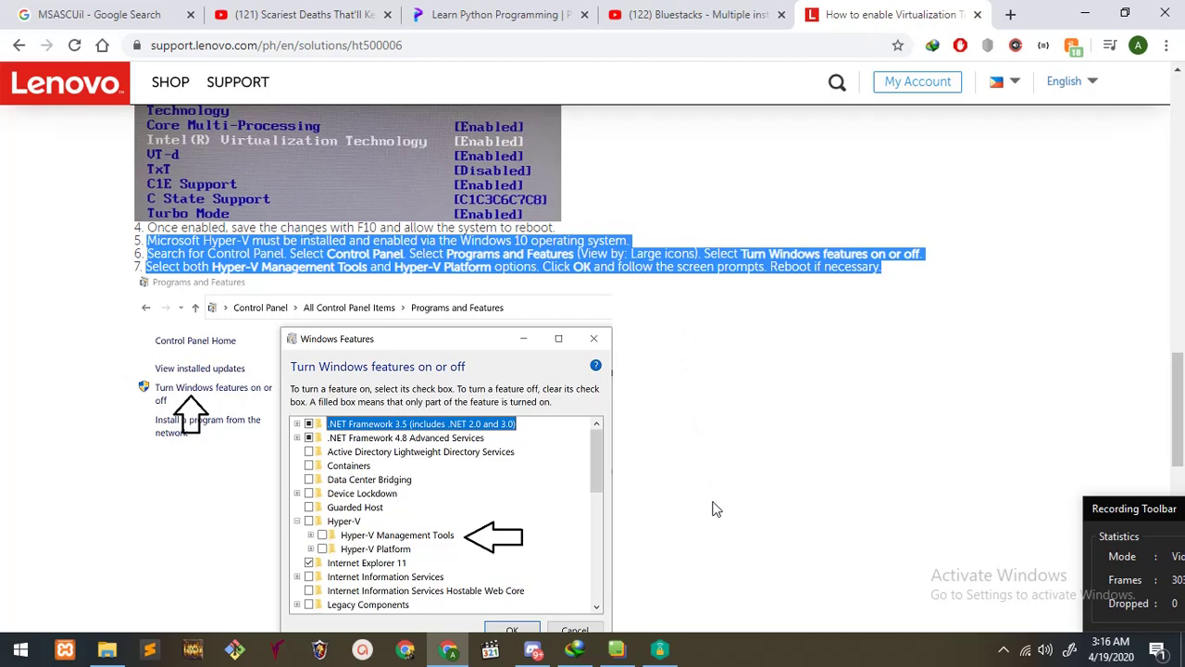
# - Review the screenshot showing the Hyper-V Management Tools and Hyper-V Platform options
pyautogui.scroll(-2, 590, 510)
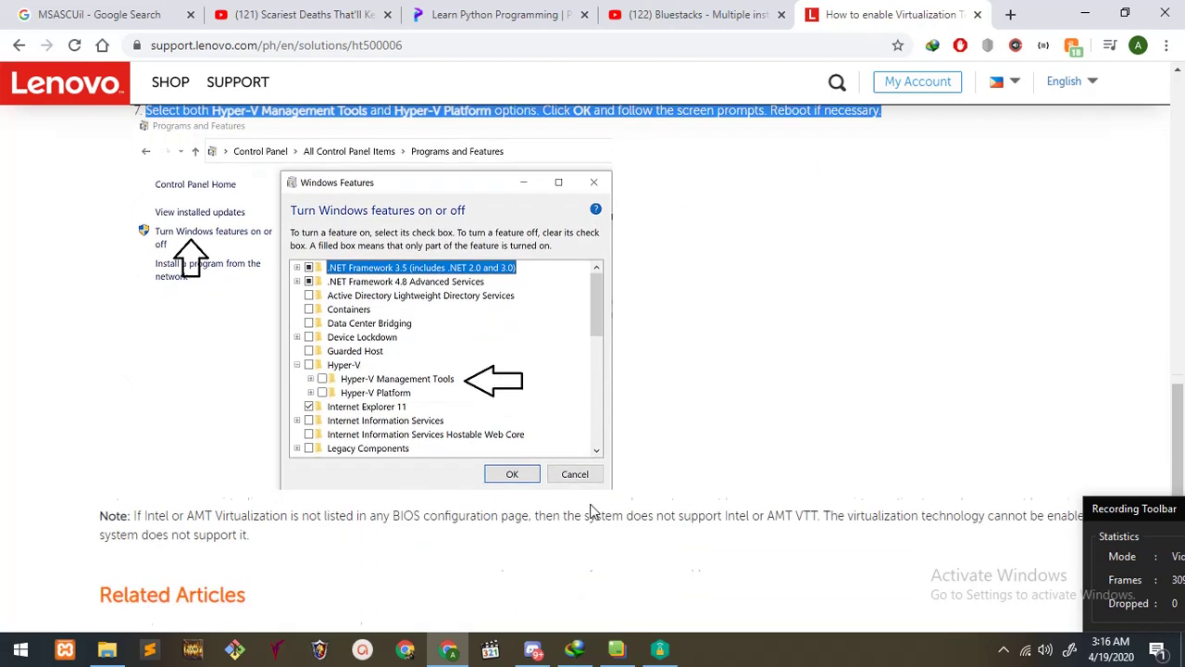
pyautogui.scroll(1, 592, 510)
pyautogui.scroll(-2, 593, 510)
pyautogui.scroll(3, 593, 508)
pyautogui.scroll(-2, 592, 505)
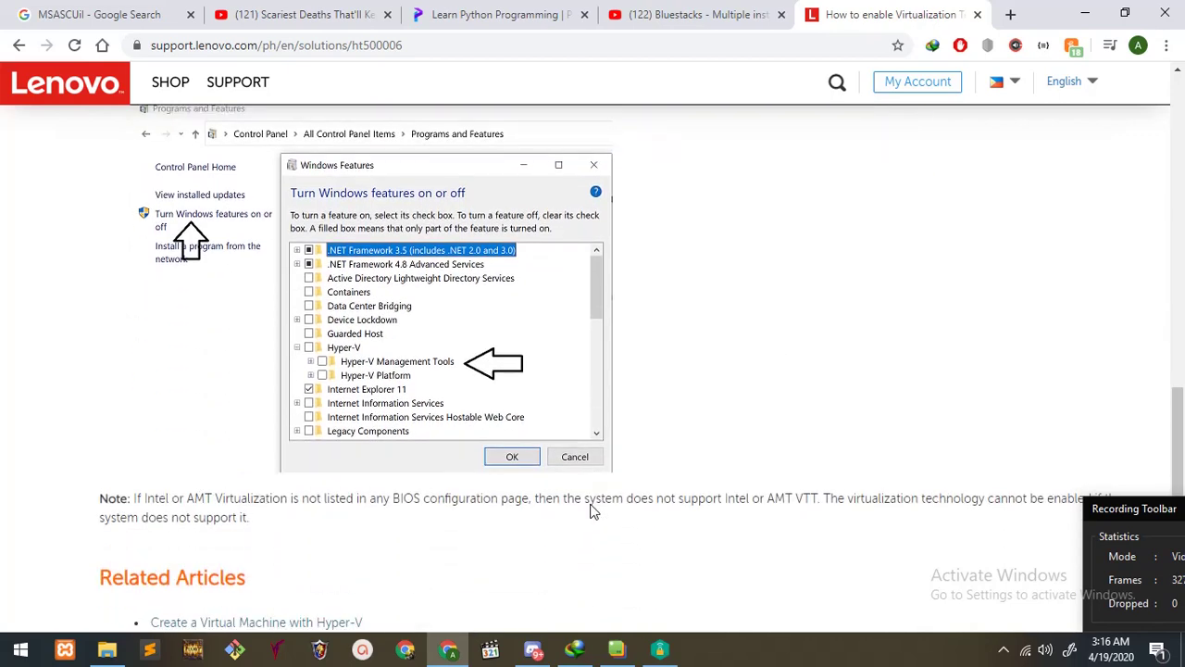
pyautogui.scroll(2, 592, 511)
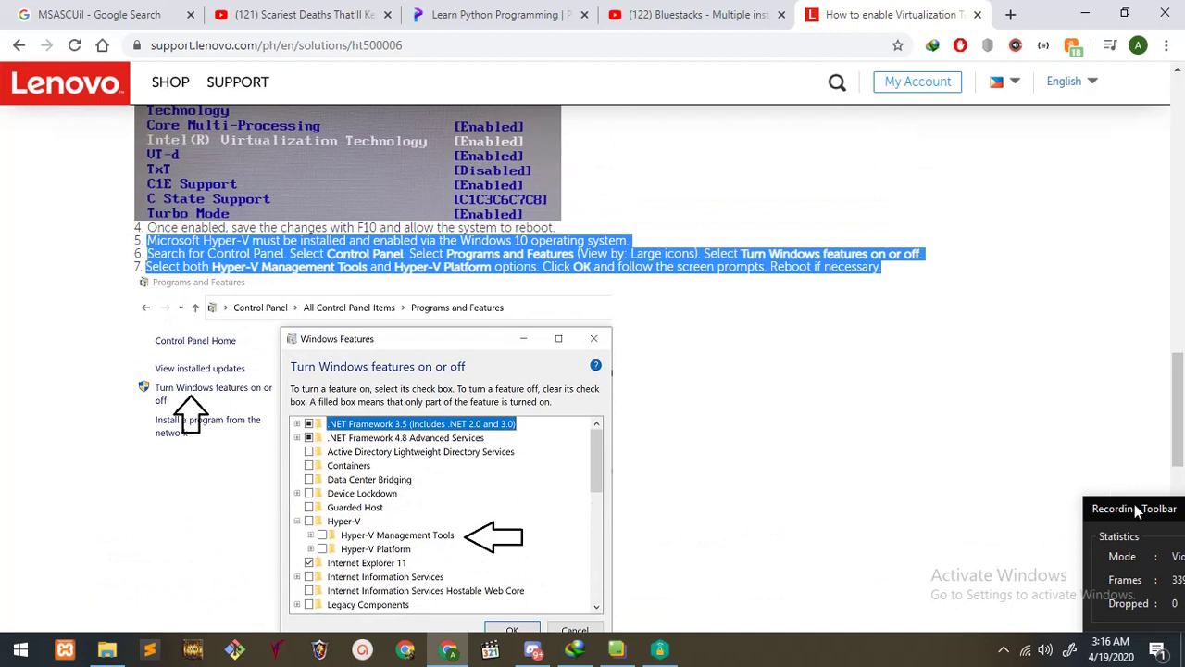
pyautogui.moveTo(1139, 508); pyautogui.dragTo(752, 472)
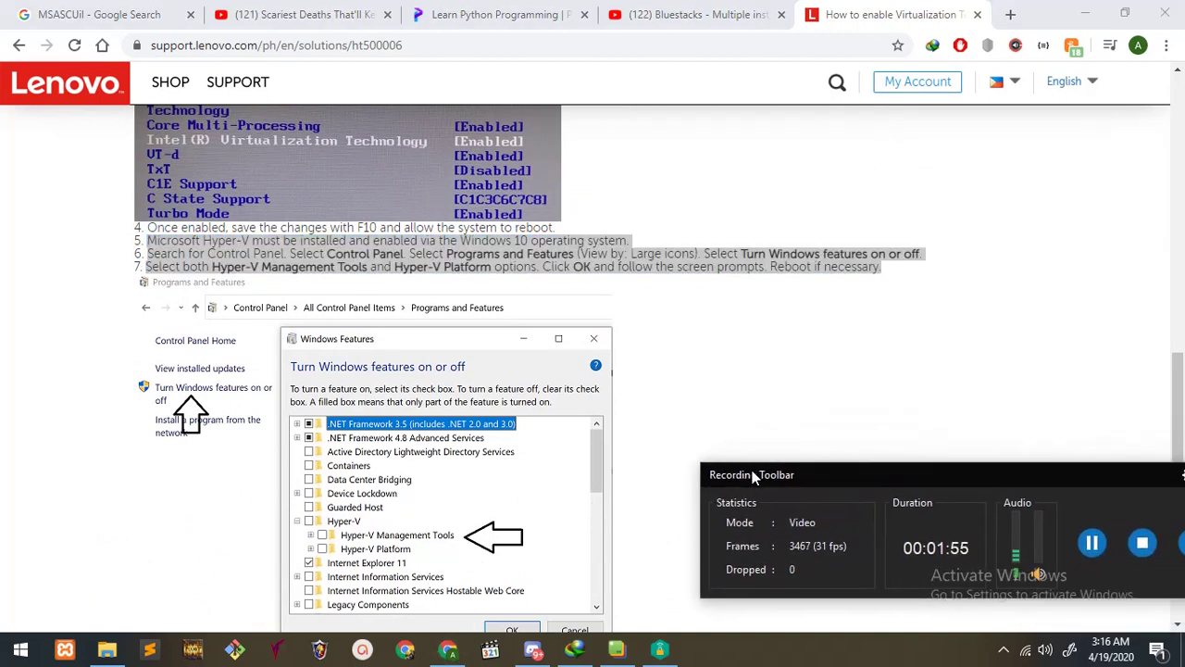
# - Switch to the BlueStacks 'How do I disable Hyper-V on Windows?' article and start reading
pyautogui.click(1079, 551)
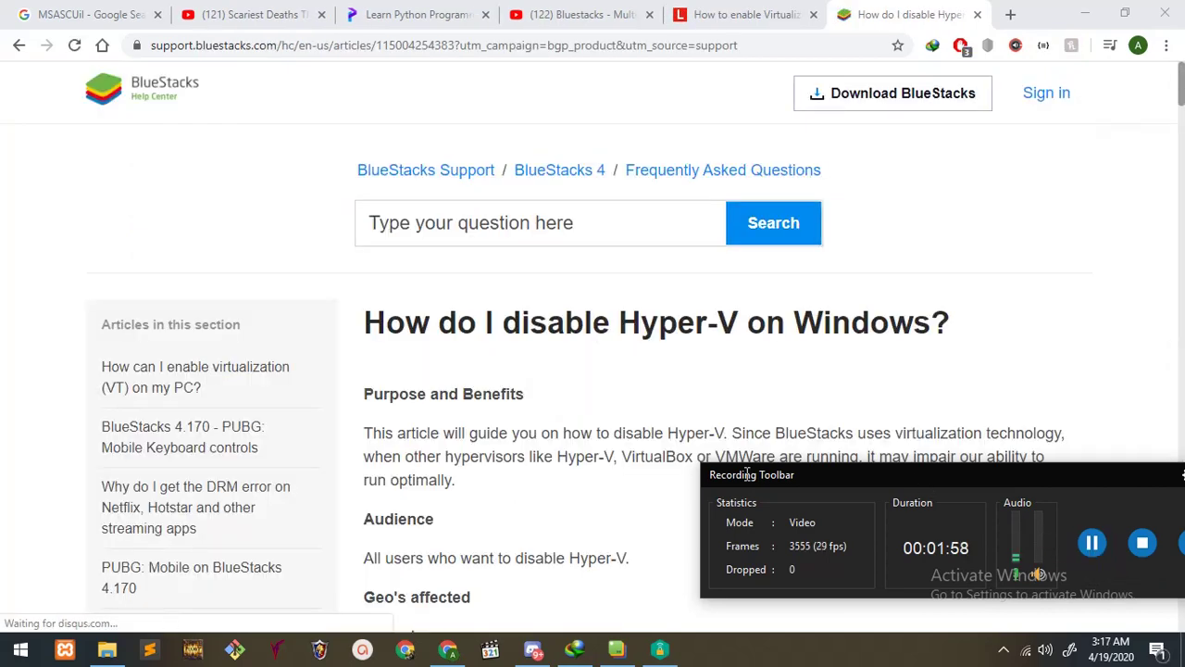
pyautogui.moveTo(724, 478); pyautogui.dragTo(1172, 428)
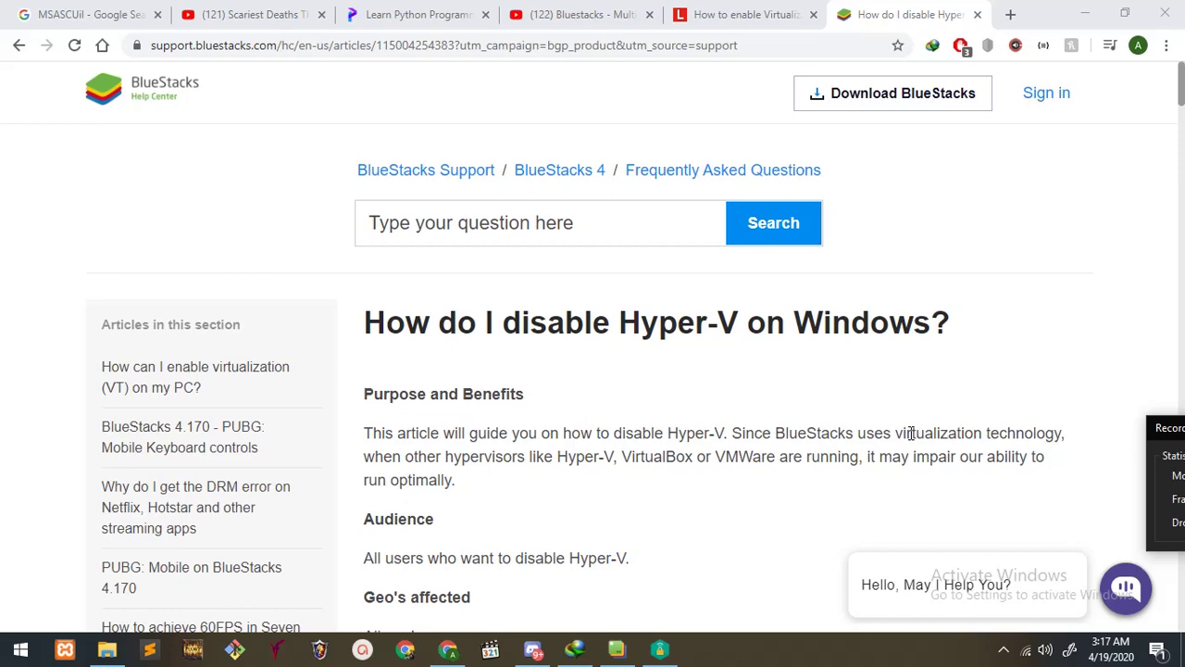
pyautogui.scroll(-3, 911, 433)
pyautogui.scroll(-1, 921, 442)
pyautogui.scroll(-3, 921, 441)
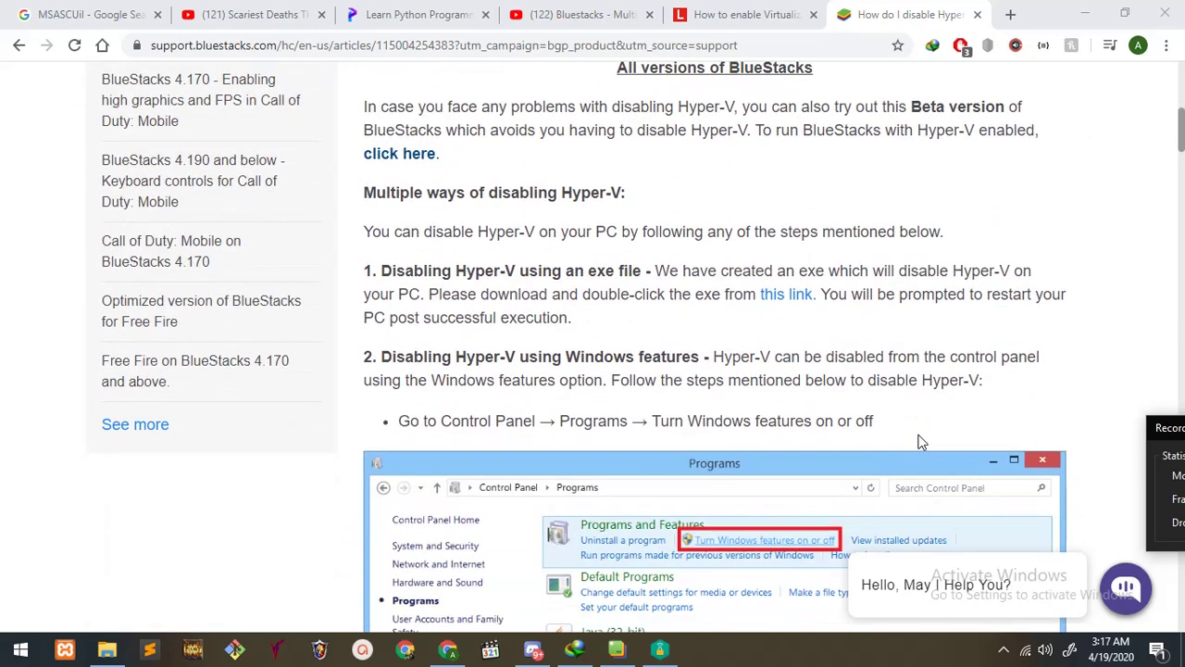
pyautogui.scroll(-1, 921, 442)
pyautogui.scroll(-1, 921, 441)
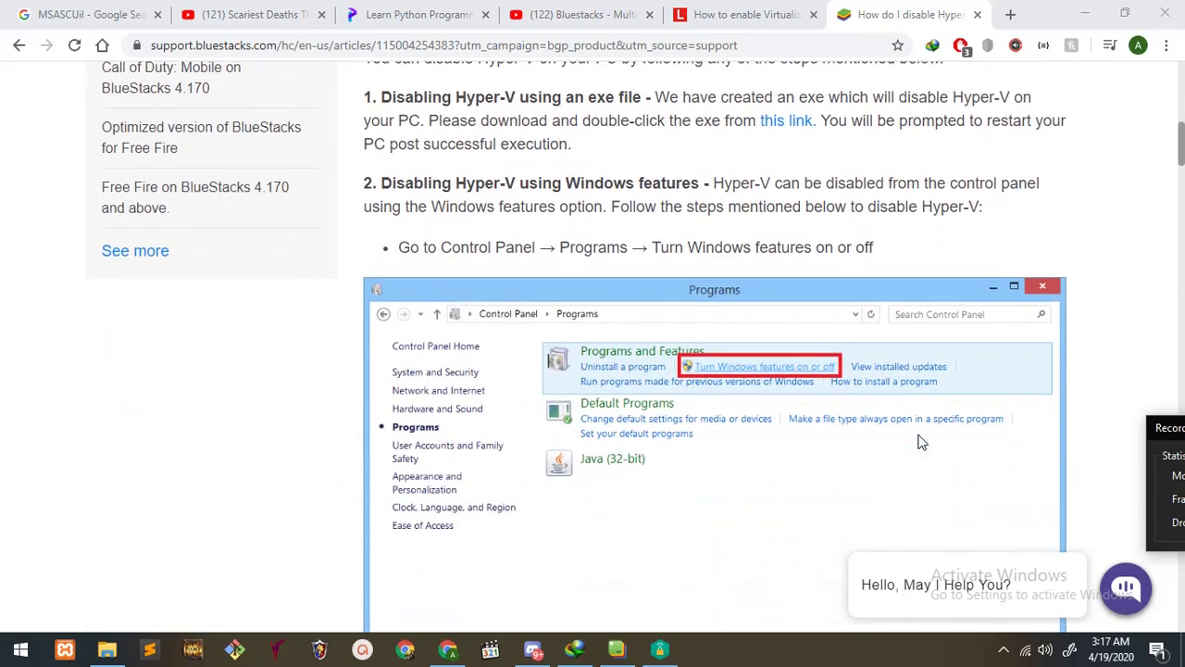
# - Scroll down to the step about searching Windows for 'core isolation'
pyautogui.scroll(-8, 921, 442)
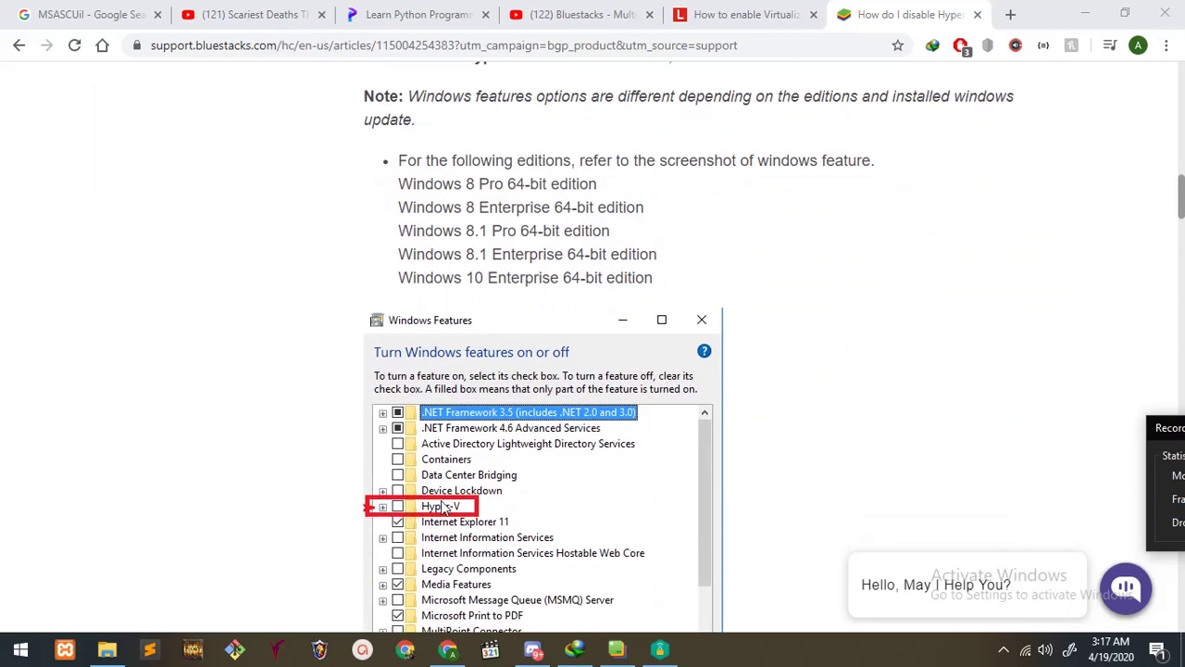
pyautogui.scroll(-1, 415, 509)
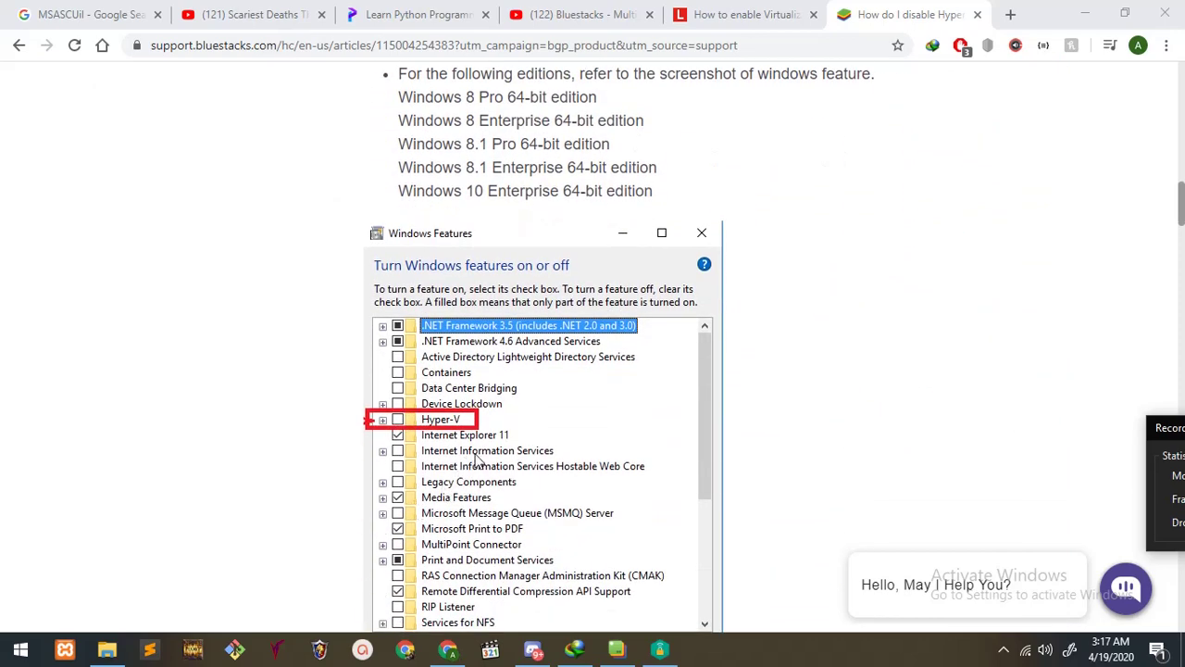
pyautogui.scroll(-7, 477, 460)
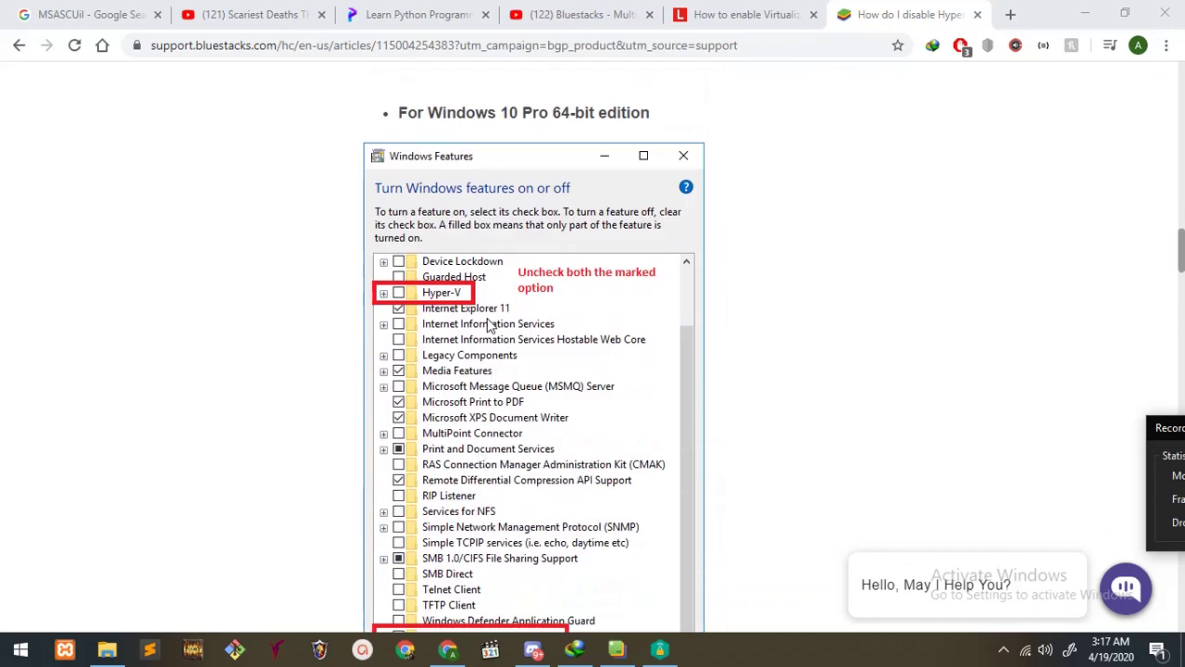
pyautogui.scroll(-2, 474, 315)
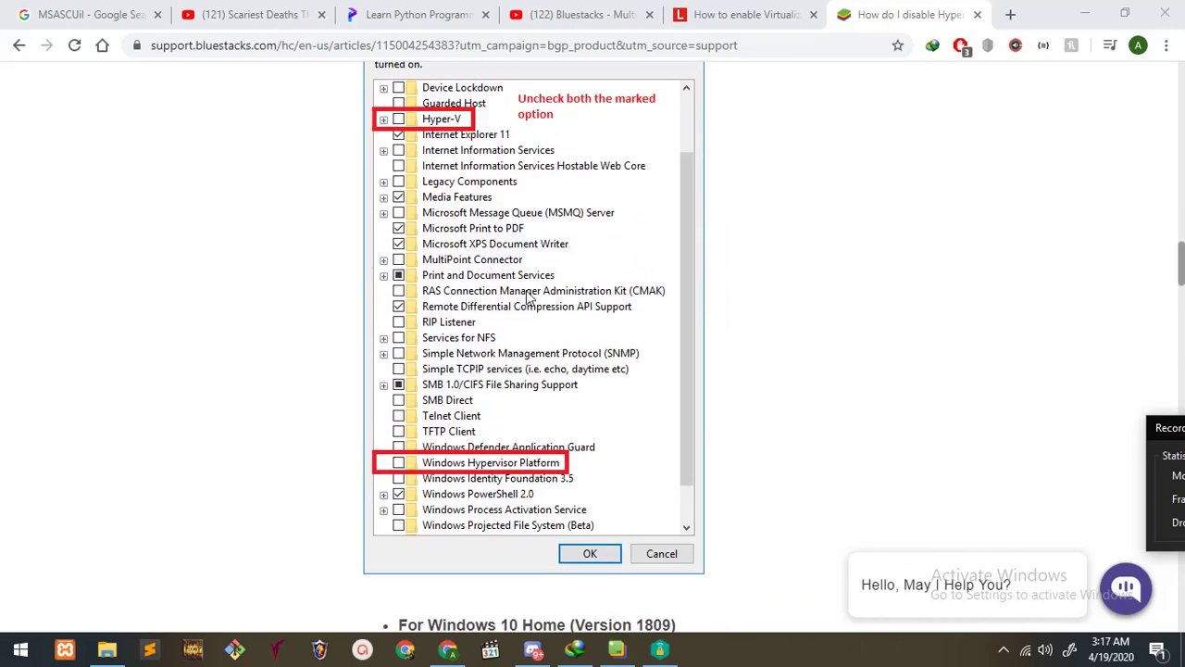
pyautogui.scroll(-7, 528, 294)
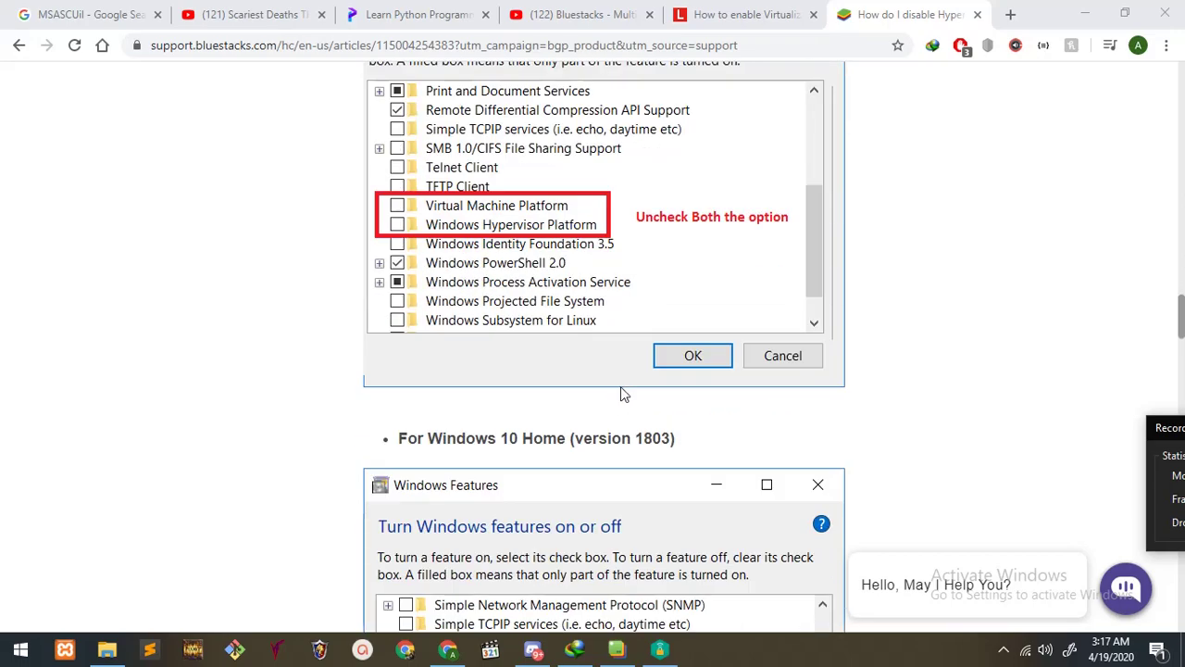
pyautogui.scroll(-1, 648, 376)
pyautogui.scroll(-10, 647, 376)
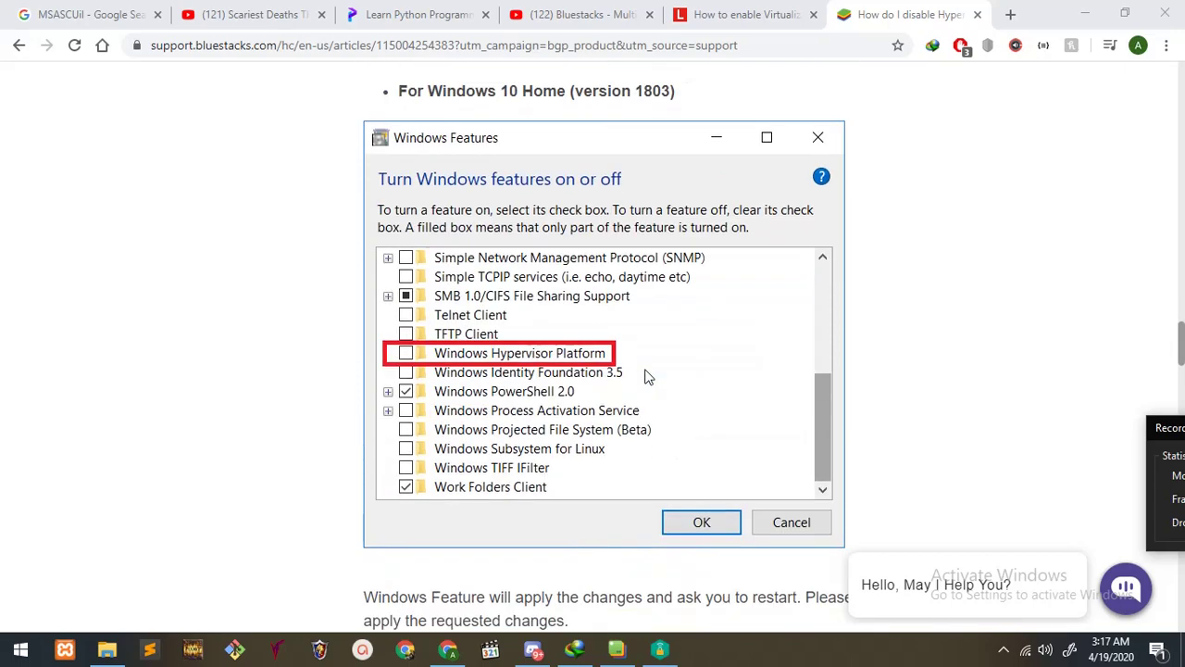
# - Look past the core isolation step in the article, then open the Windows Start menu
pyautogui.scroll(-7, 647, 376)
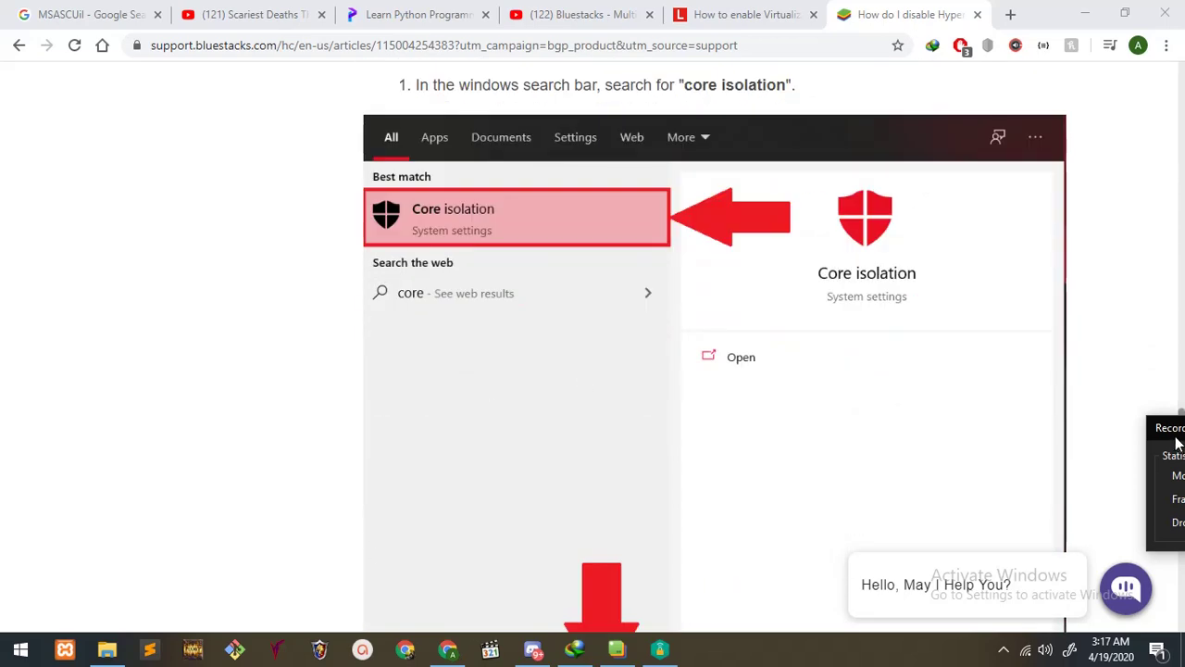
pyautogui.moveTo(1114, 429)
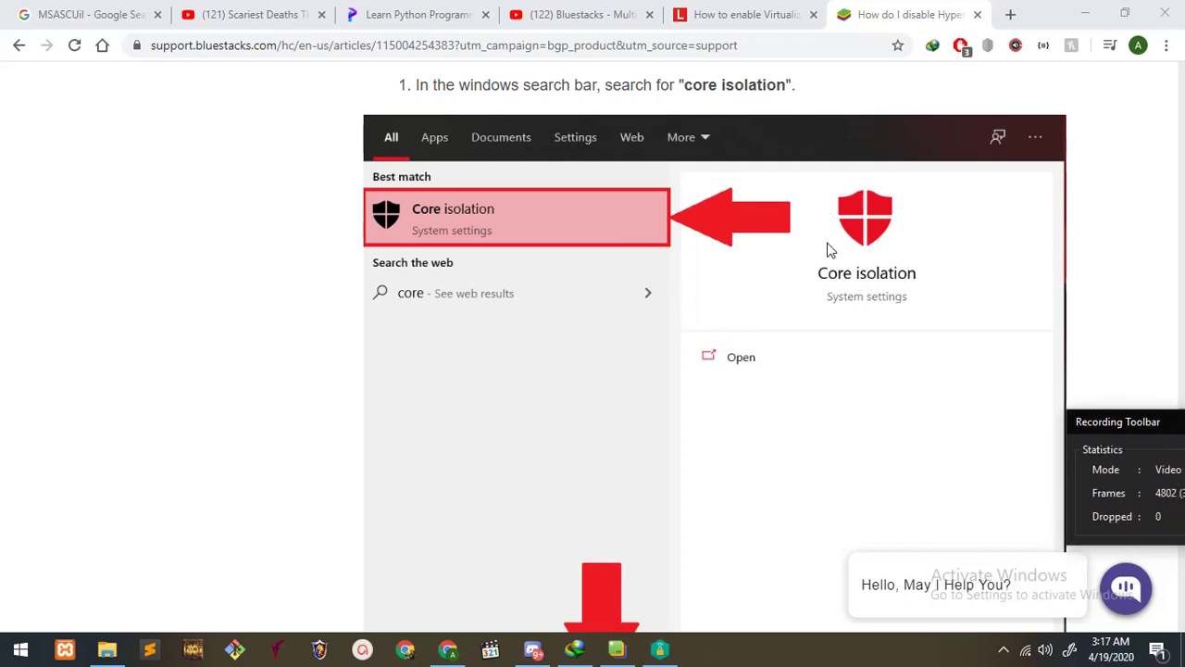
pyautogui.scroll(3, 593, 176)
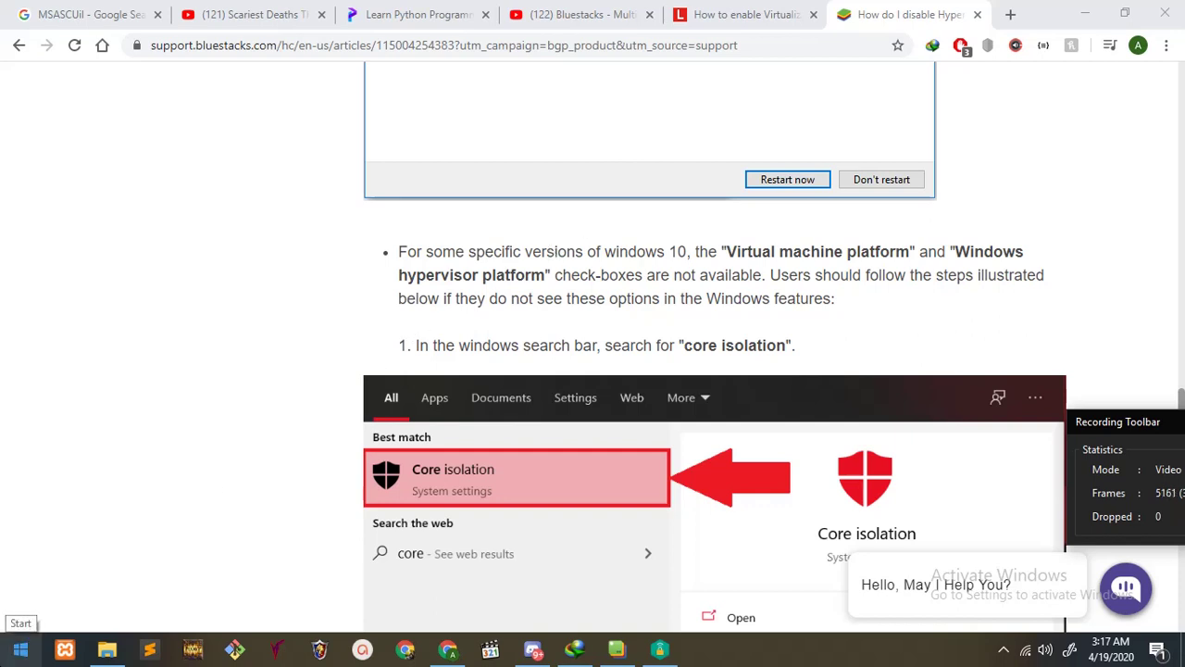
pyautogui.moveTo(1118, 425); pyautogui.dragTo(735, 517)
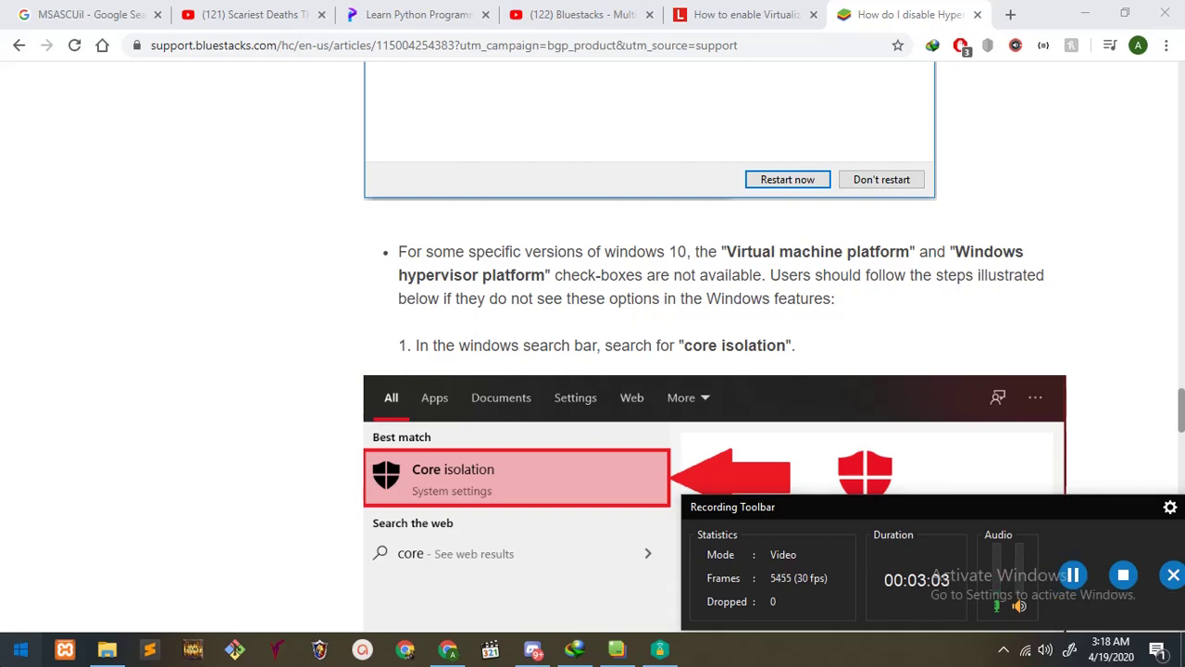
pyautogui.click(20, 649)
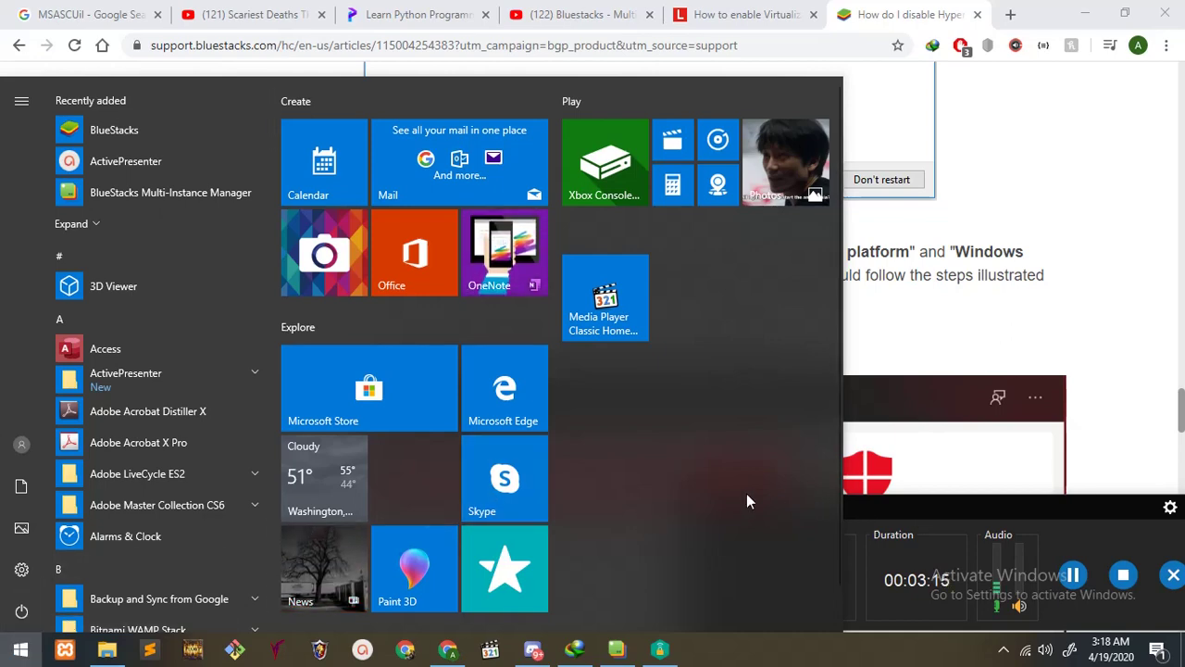
# - Search Windows for 'device' and open Device Manager
pyautogui.click(20, 649)
pyautogui.click(21, 649)
pyautogui.click(20, 649)
pyautogui.click(20, 649)
pyautogui.write('device')
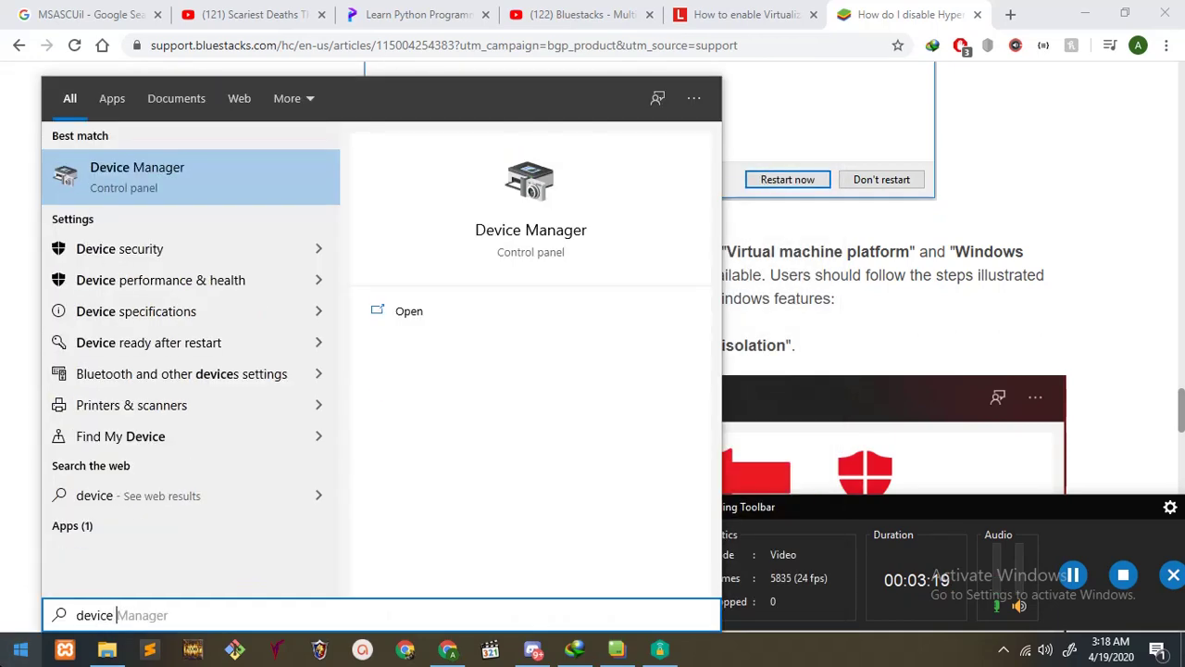
pyautogui.click(144, 187)
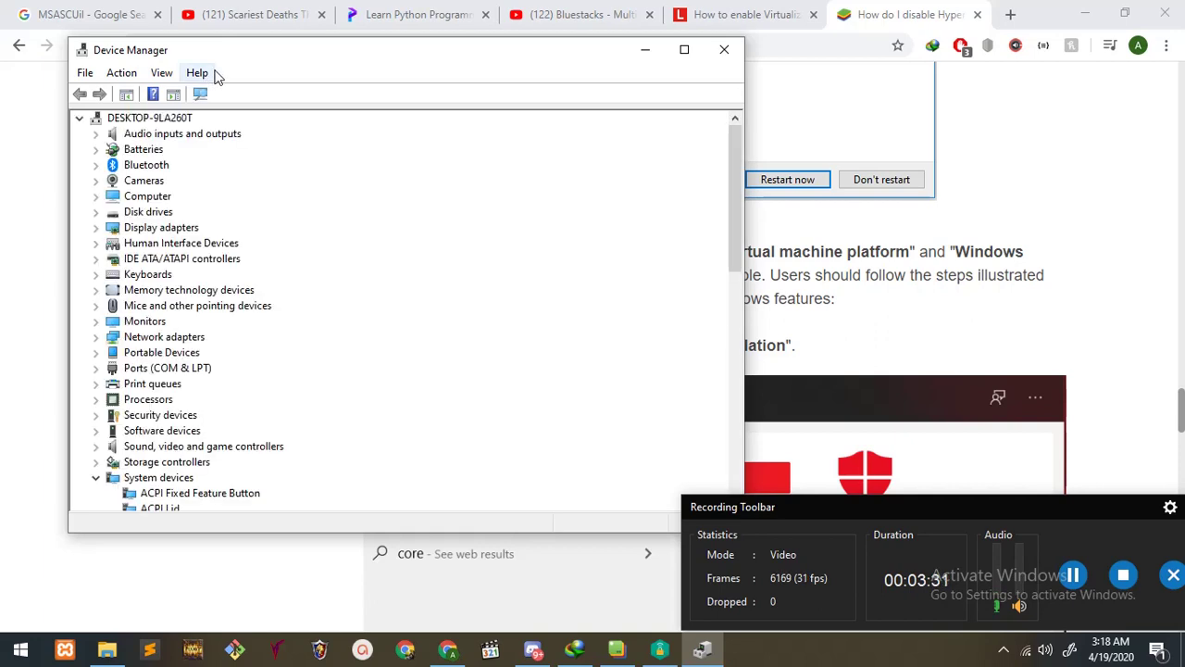
# - Scroll System devices down to the Microsoft Hyper-V Virtualization Infrastructure Driver
pyautogui.scroll(-3, 235, 222)
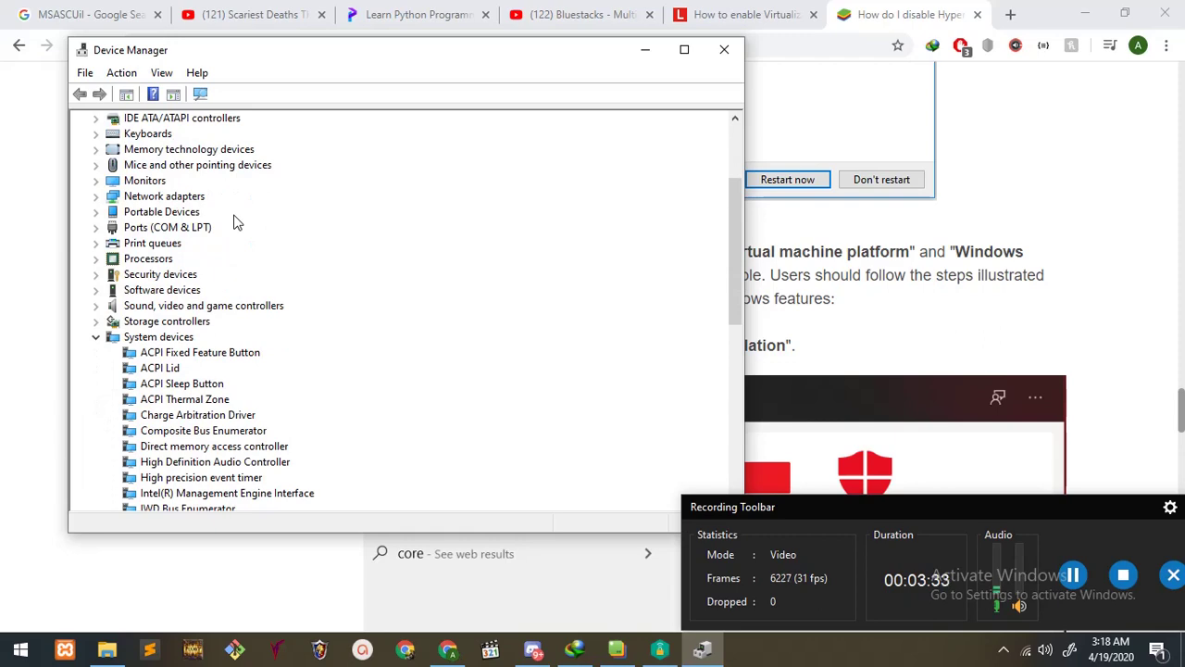
pyautogui.scroll(-2, 235, 222)
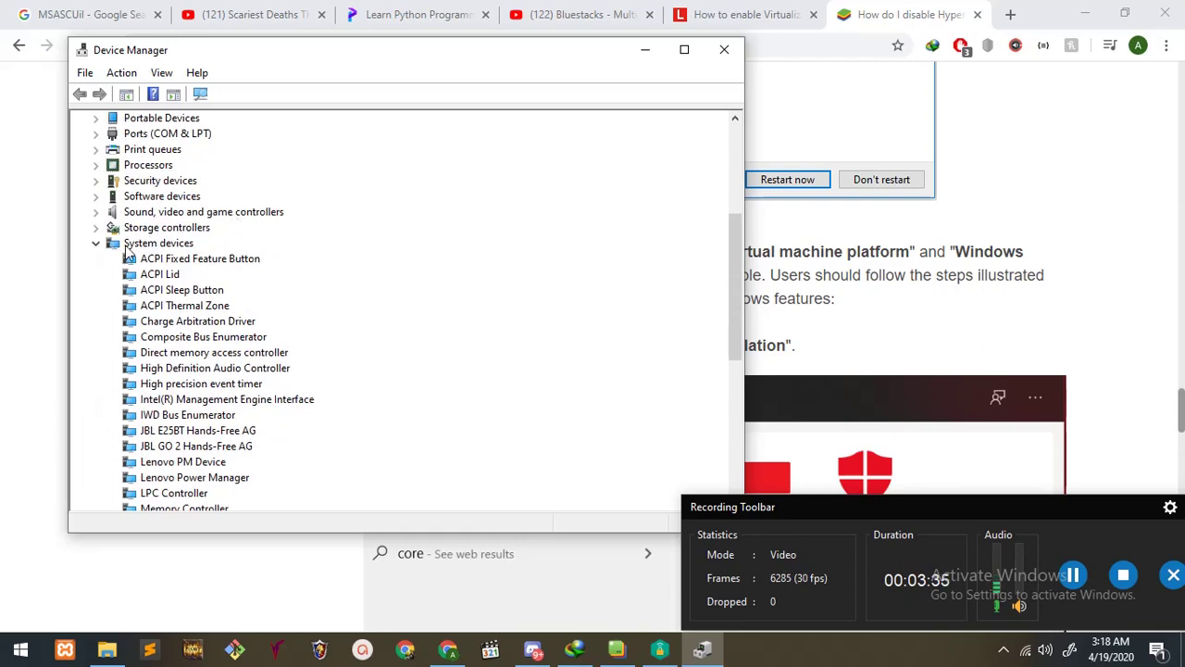
pyautogui.scroll(-3, 222, 252)
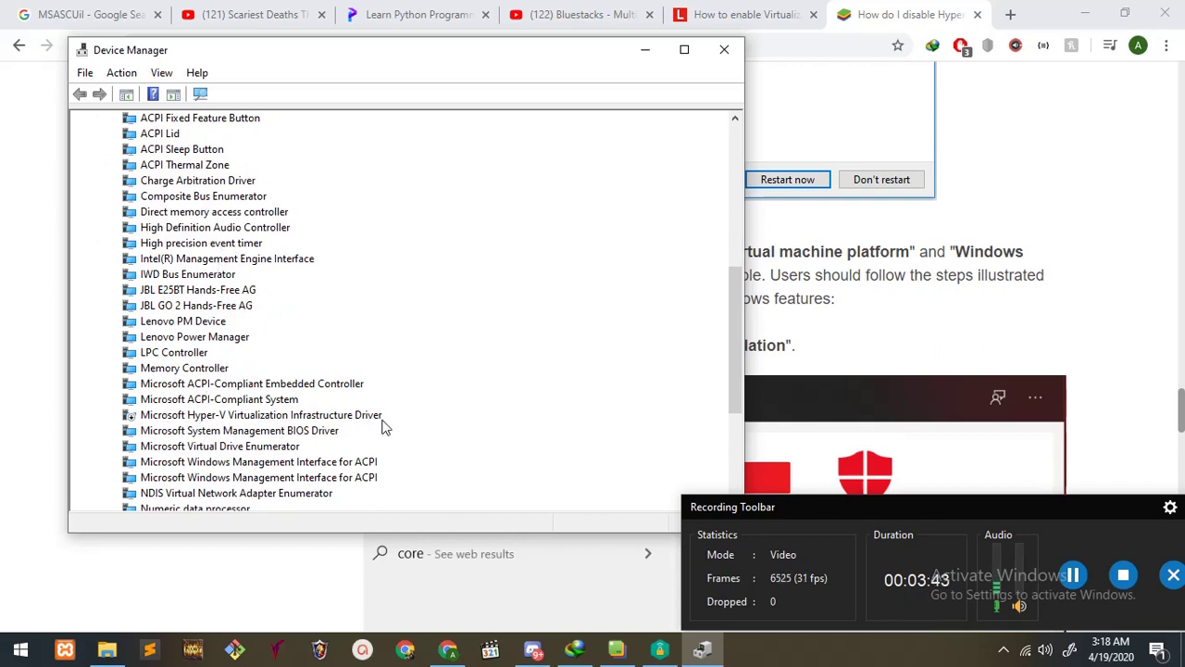
# - Check that the Hyper-V driver's menu offers 'Enable device', then close Device Manager
pyautogui.click(348, 415)
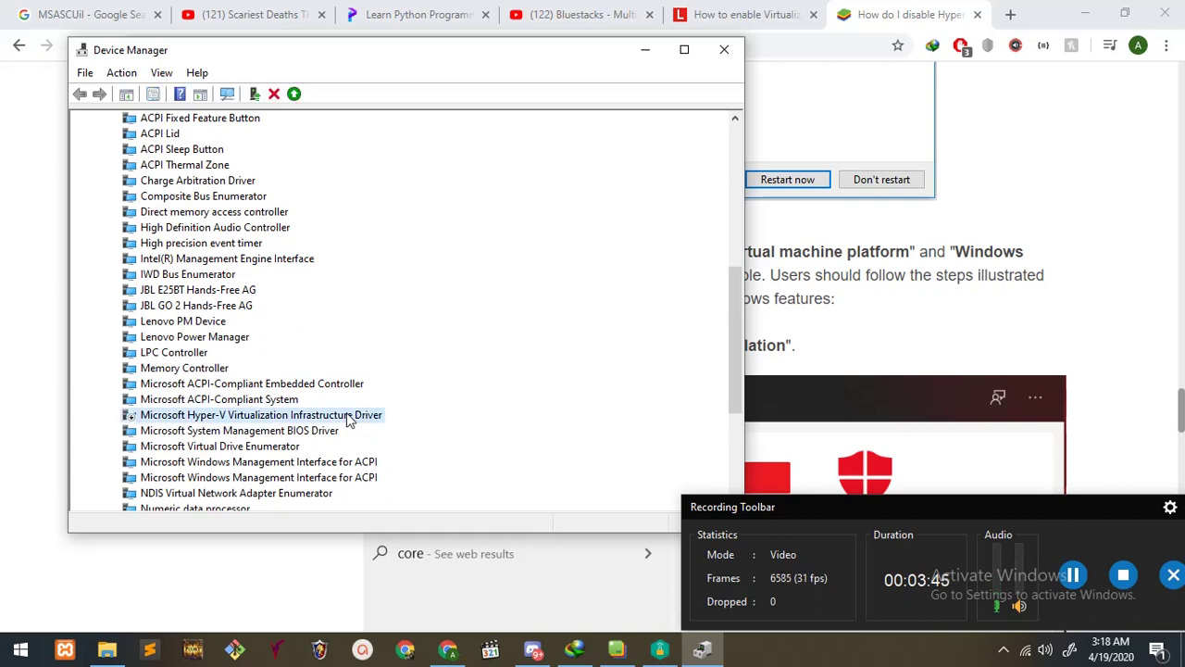
pyautogui.rightClick(221, 418)
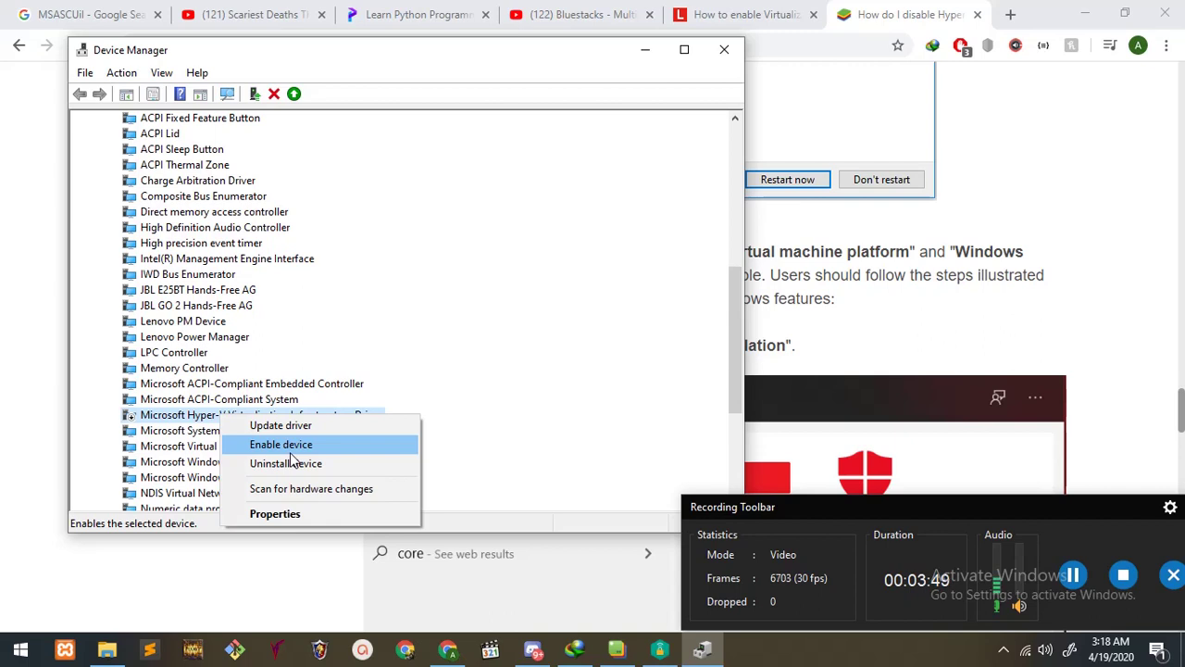
pyautogui.click(550, 340)
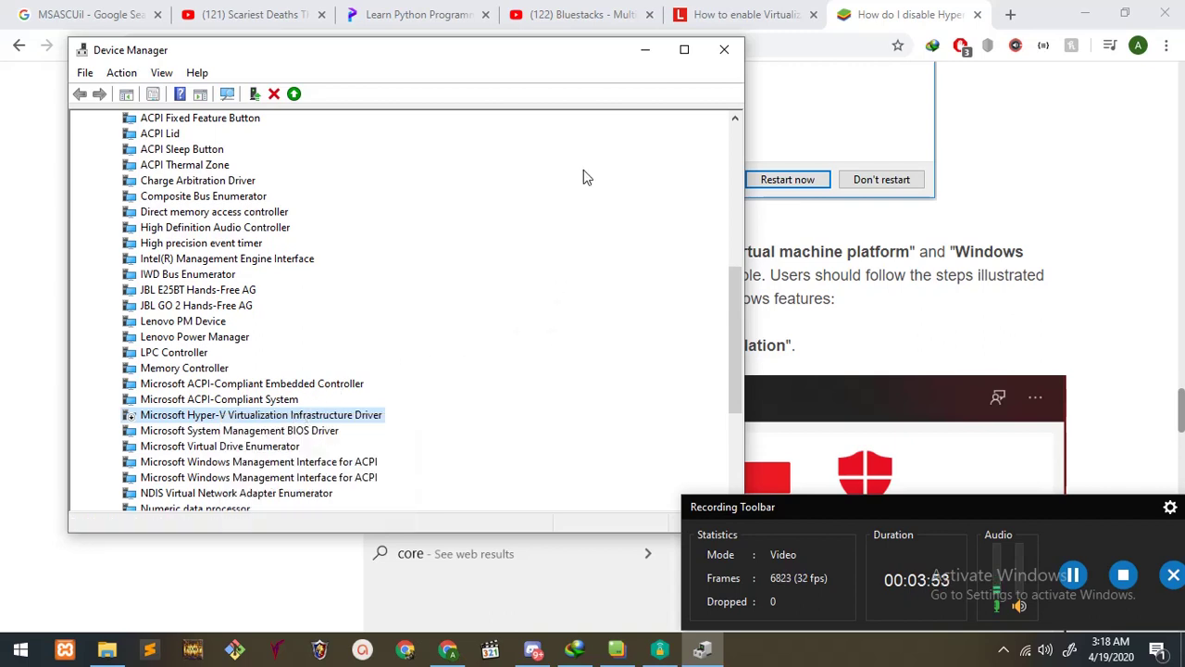
pyautogui.click(723, 50)
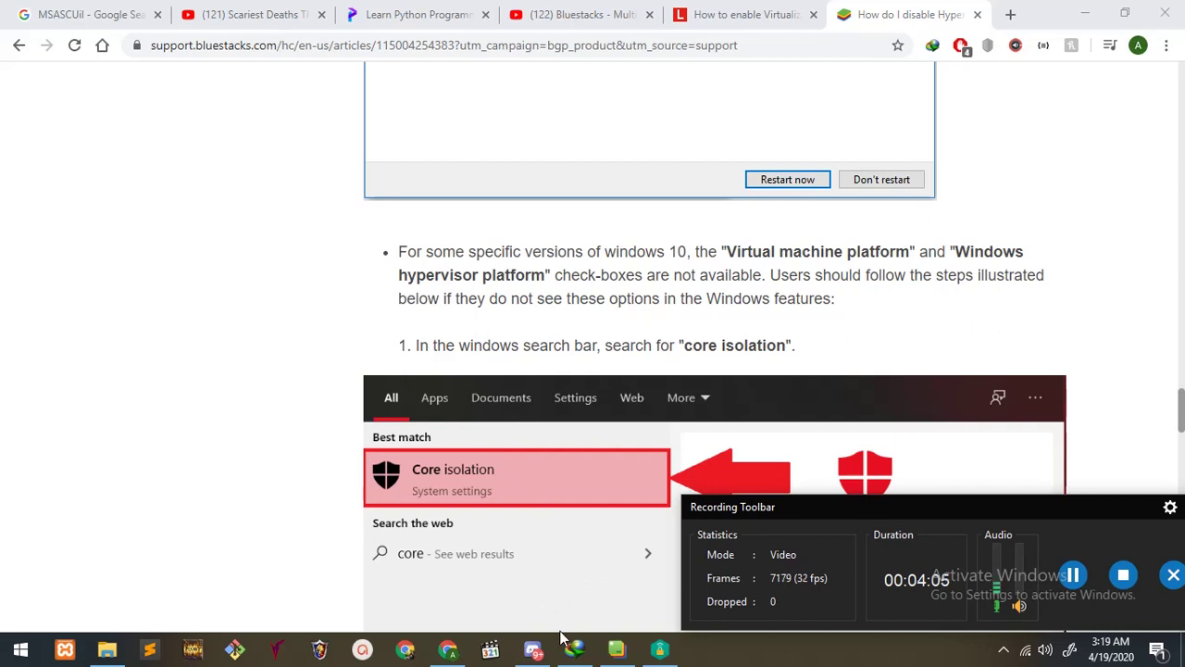
# - Open the multi-instance manager, start Test 1, and move its player window left
pyautogui.click(615, 648)
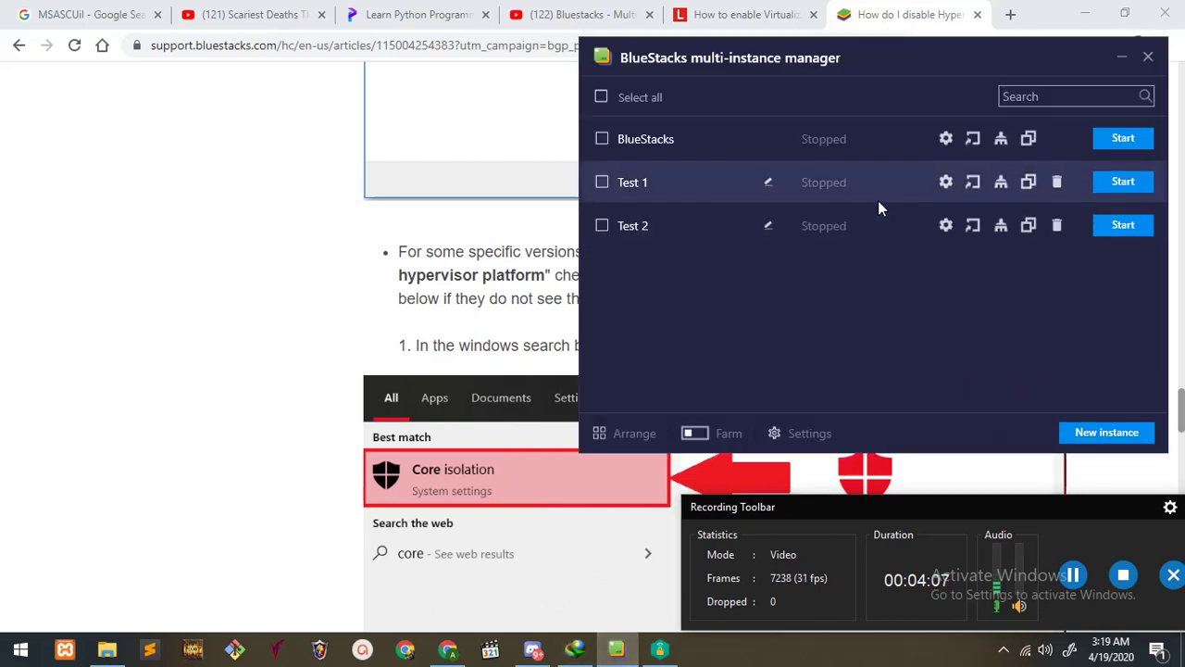
pyautogui.click(1122, 182)
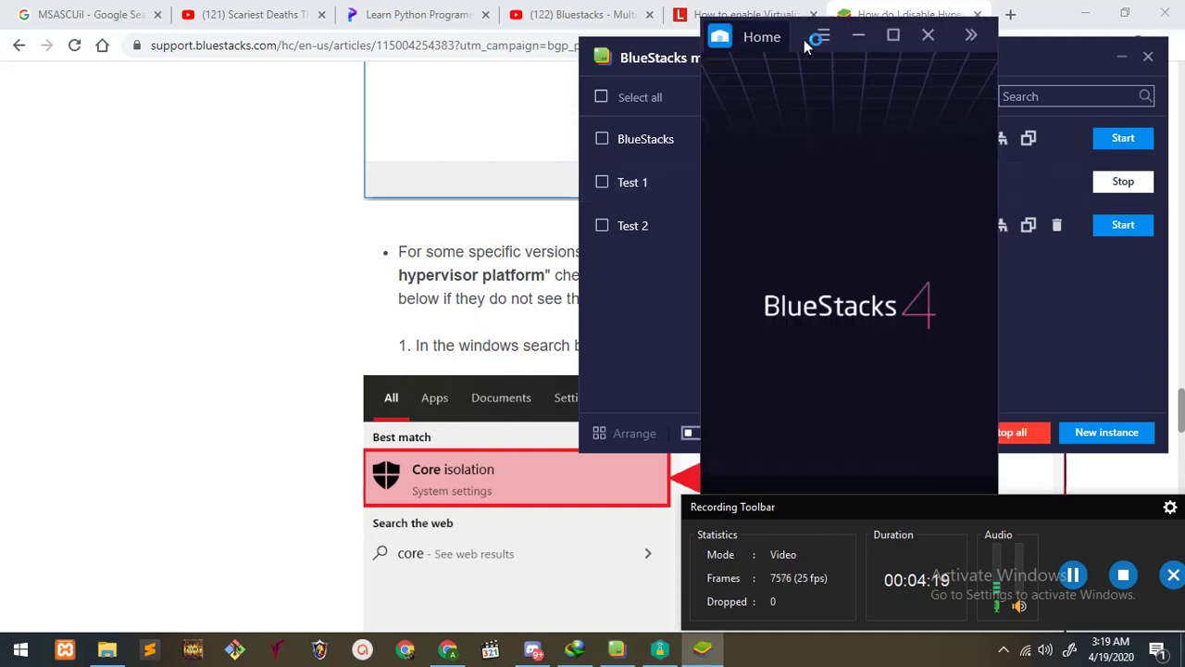
pyautogui.moveTo(795, 35); pyautogui.dragTo(382, 47)
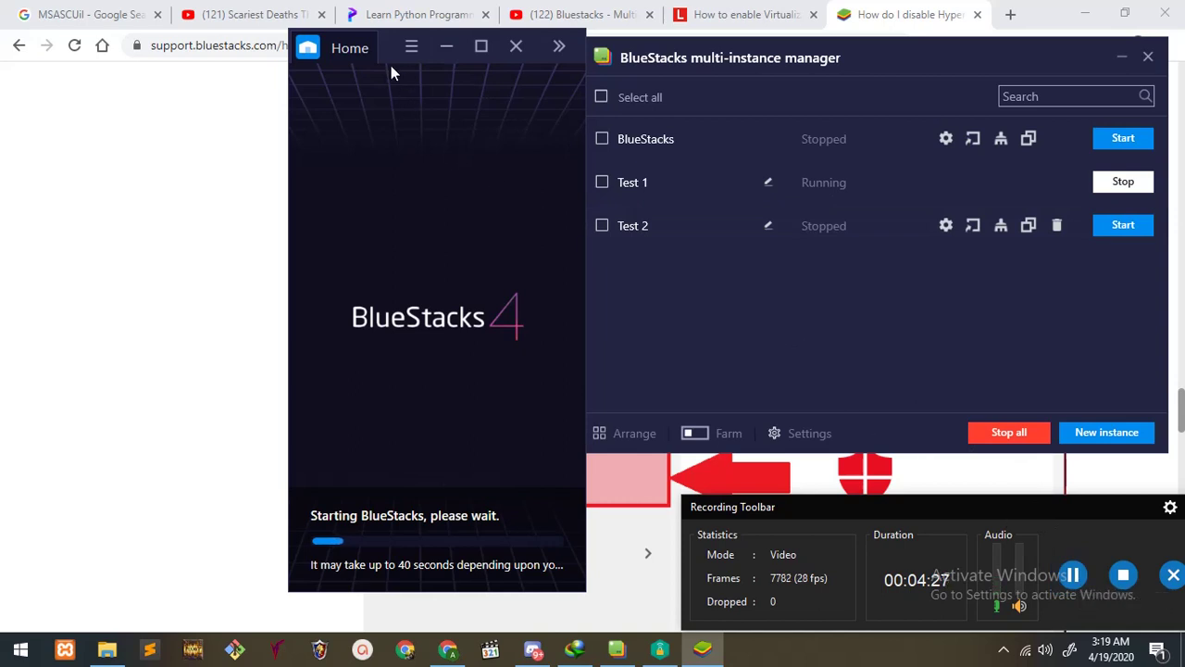
pyautogui.moveTo(386, 54); pyautogui.dragTo(323, 57)
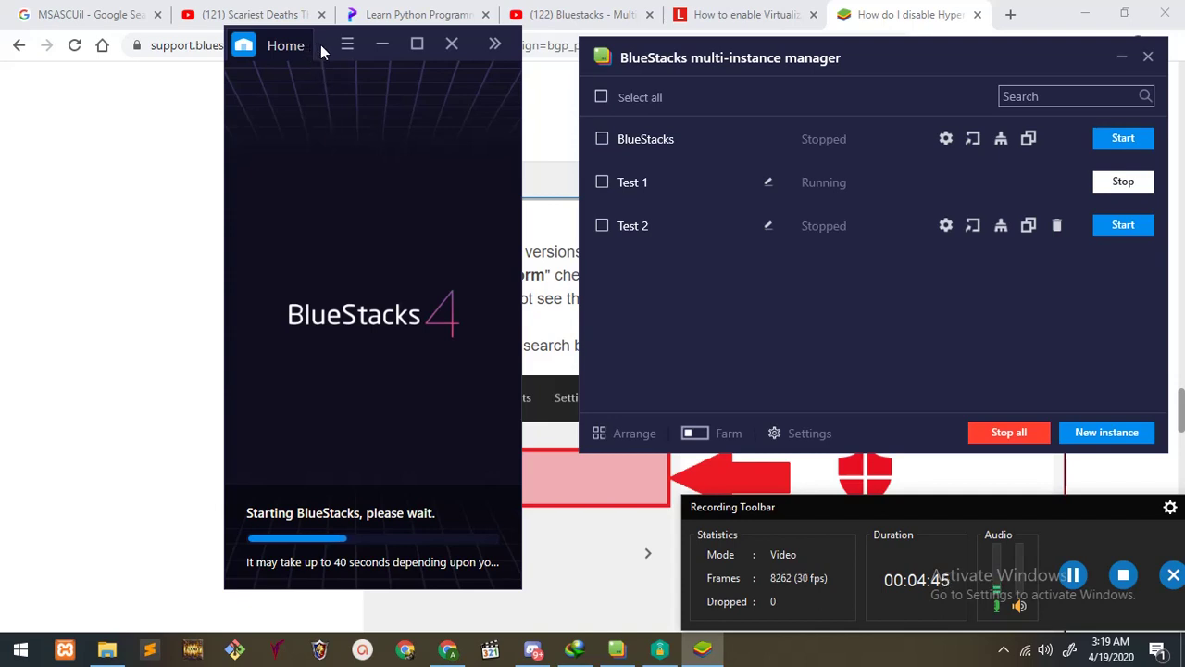
pyautogui.moveTo(318, 44); pyautogui.dragTo(269, 44)
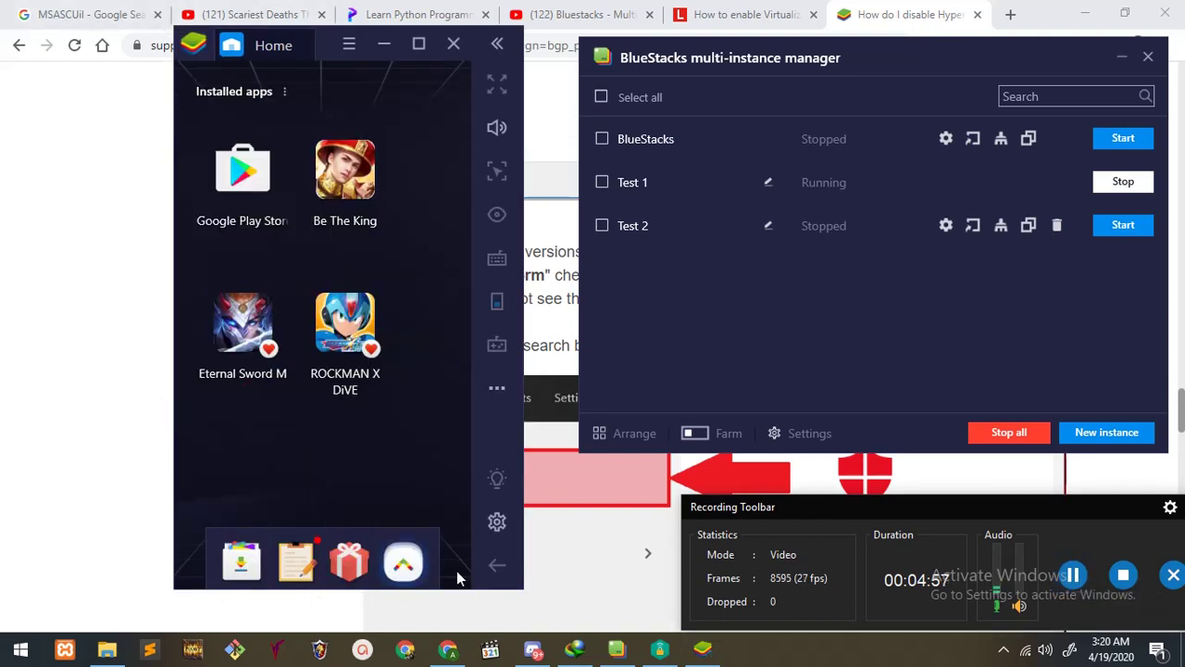
# - Set Engine performance to Low (1 CPU core, 1024 memory) and confirm the 20 FPS frame rate
pyautogui.click(494, 522)
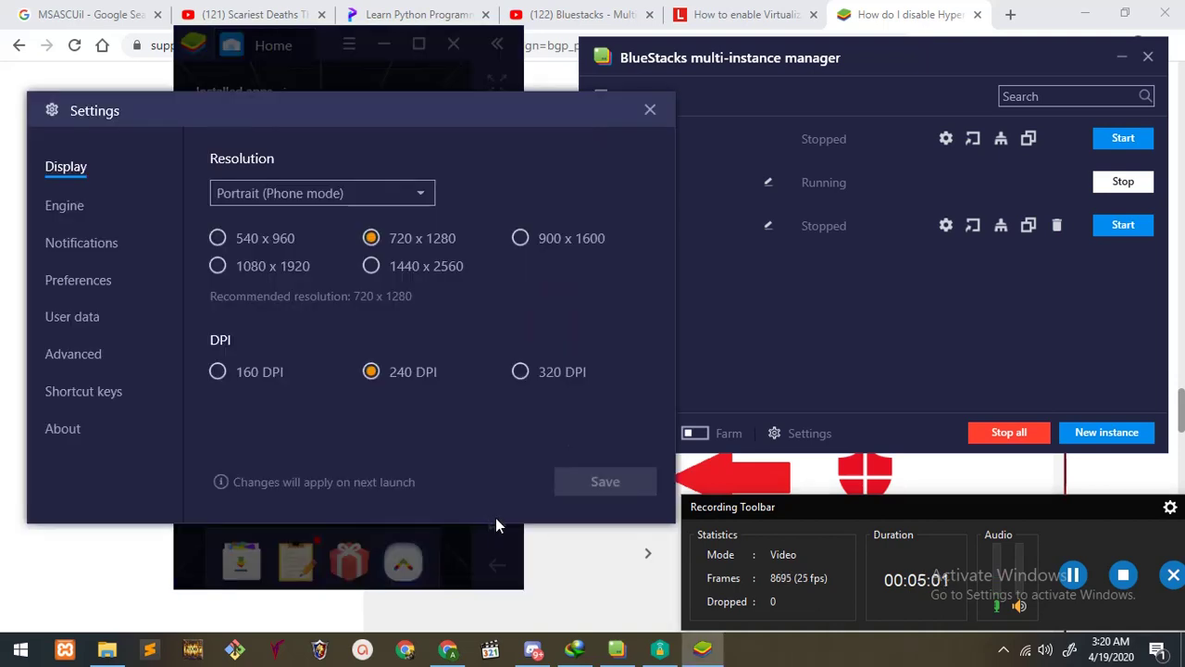
pyautogui.click(79, 211)
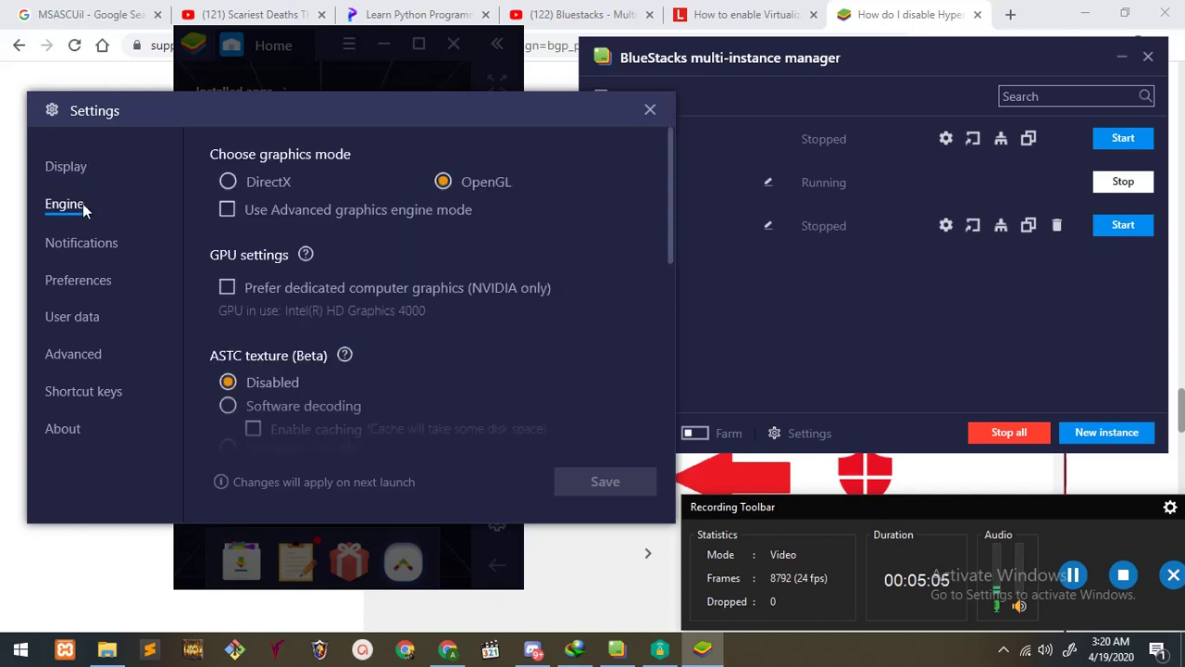
pyautogui.scroll(-3, 546, 273)
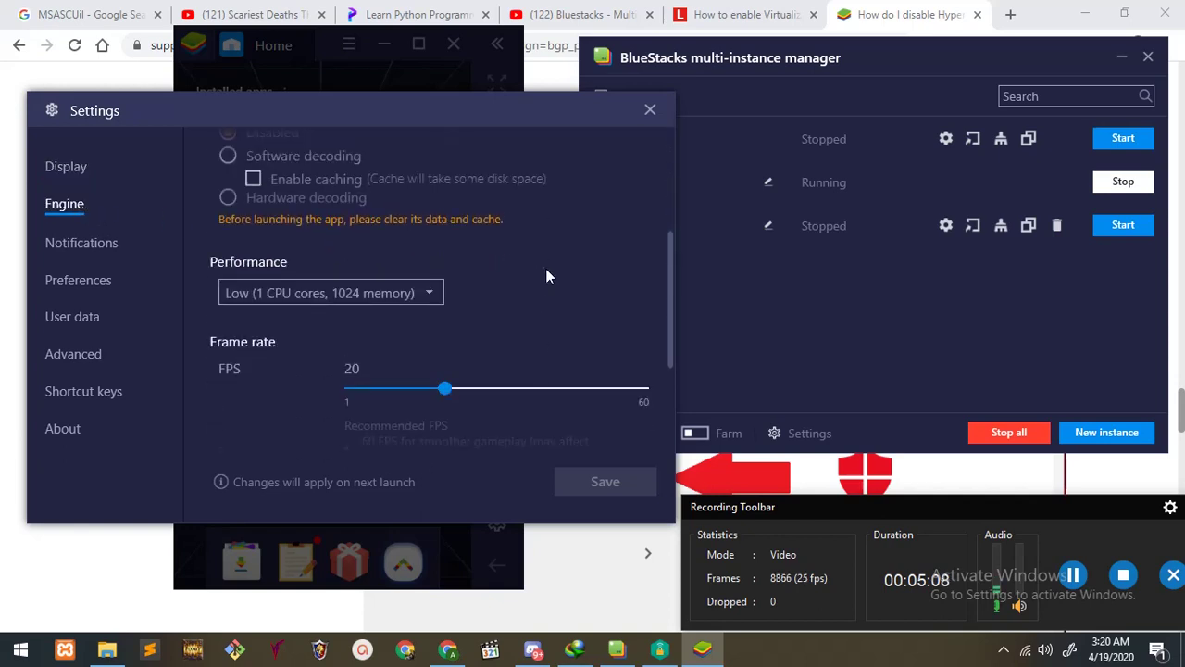
pyautogui.click(344, 296)
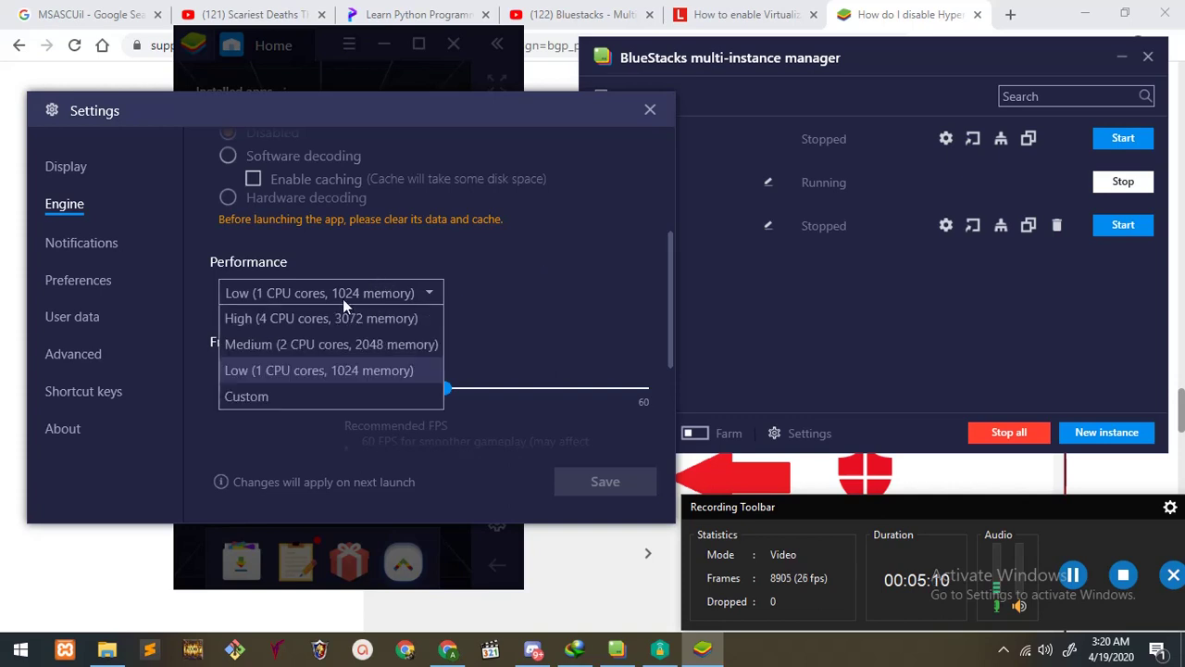
pyautogui.click(305, 375)
pyautogui.scroll(-2, 501, 340)
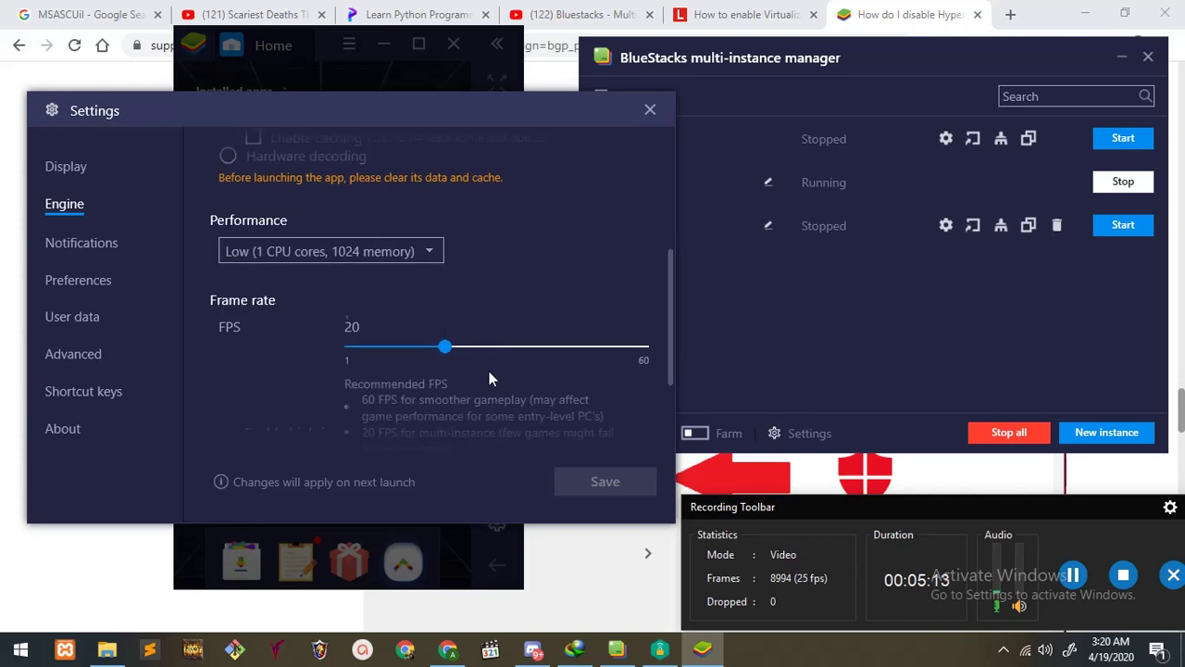
pyautogui.scroll(-1, 393, 389)
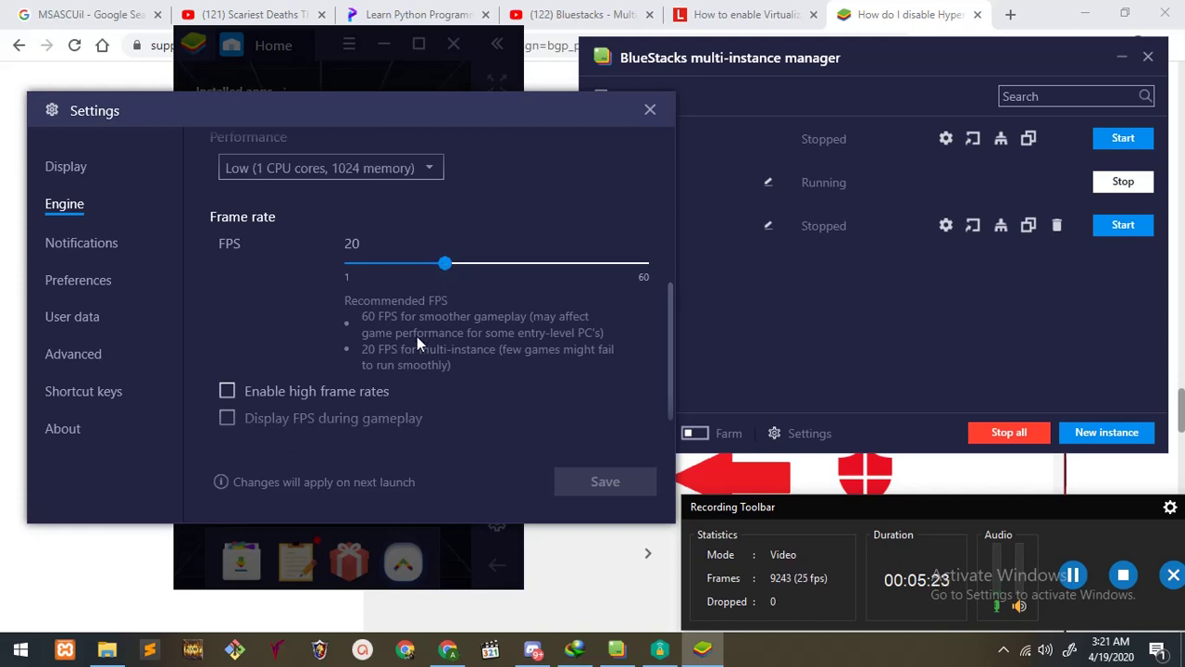
pyautogui.scroll(-2, 501, 296)
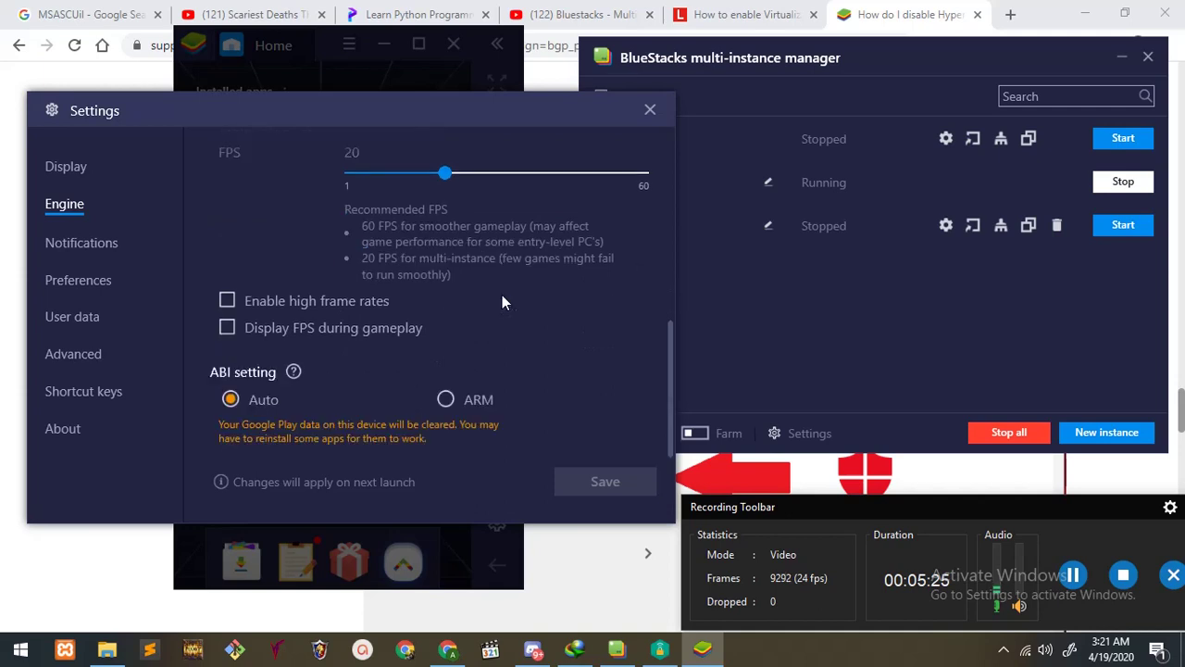
pyautogui.scroll(3, 502, 301)
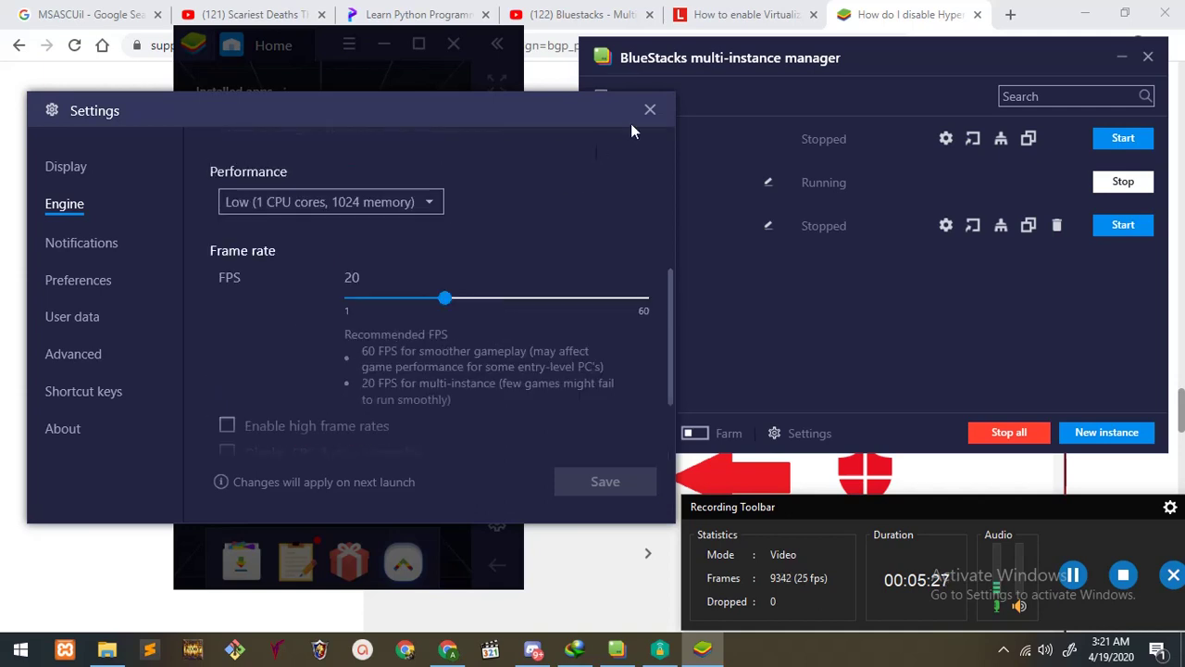
pyautogui.click(652, 109)
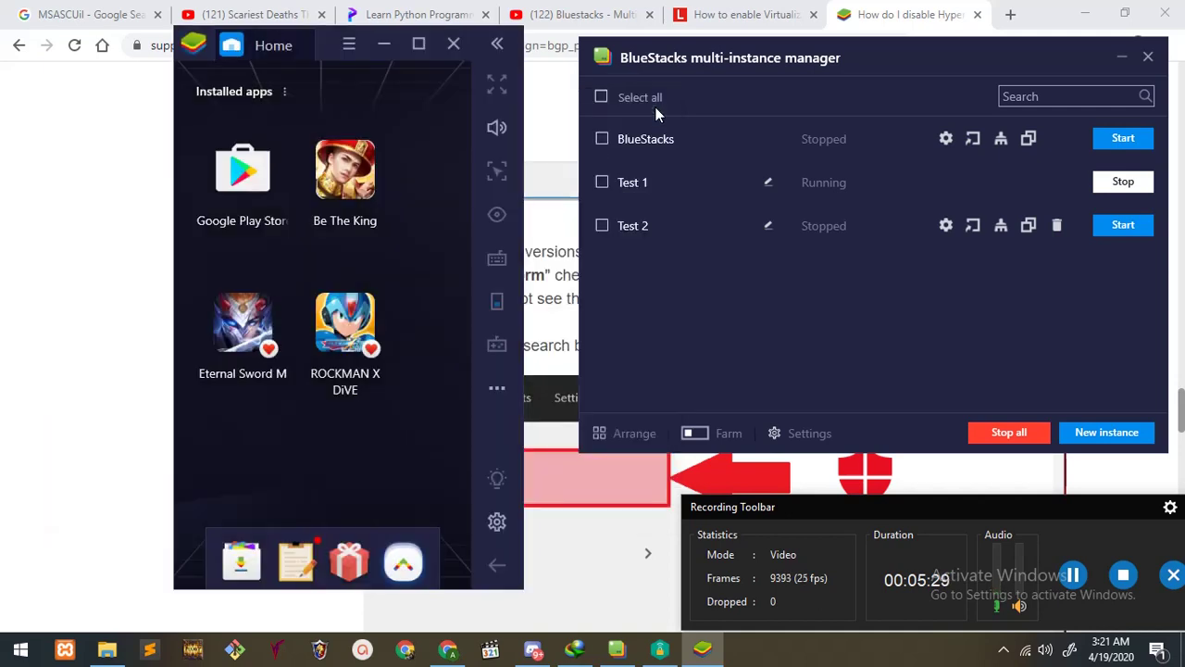